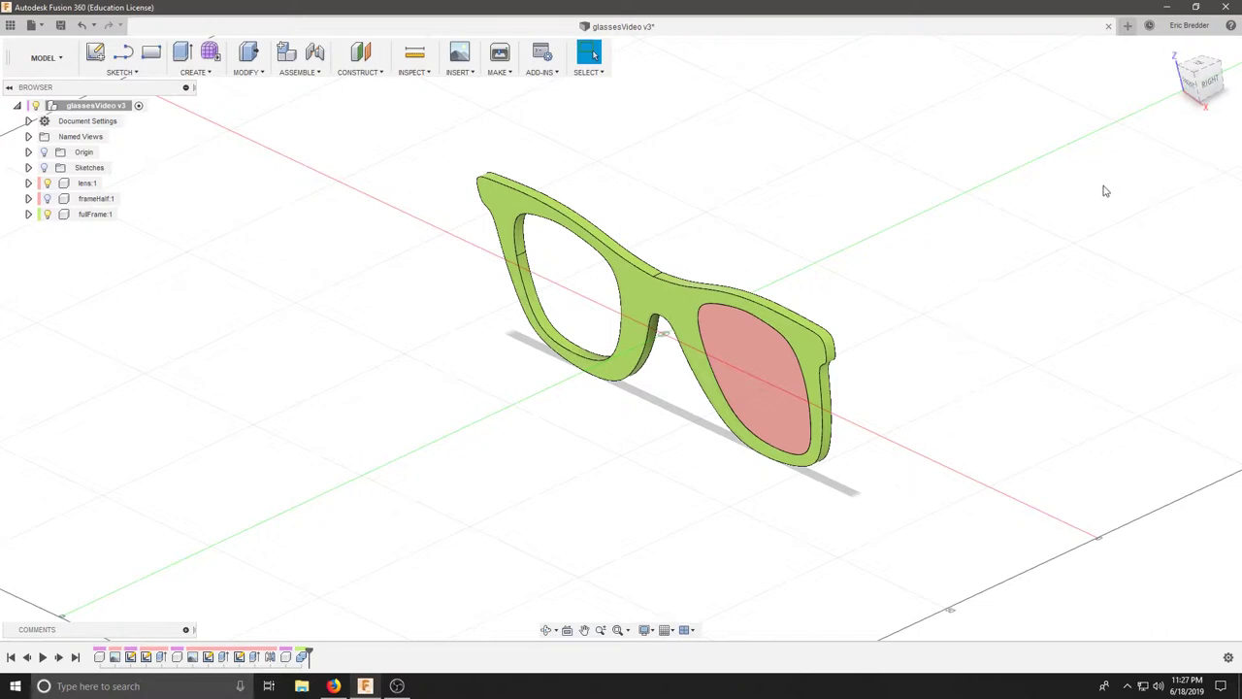
# Create a new component in the top-level assembly, name it arm1 and keep it active
pyautogui.rightClick(94, 107)
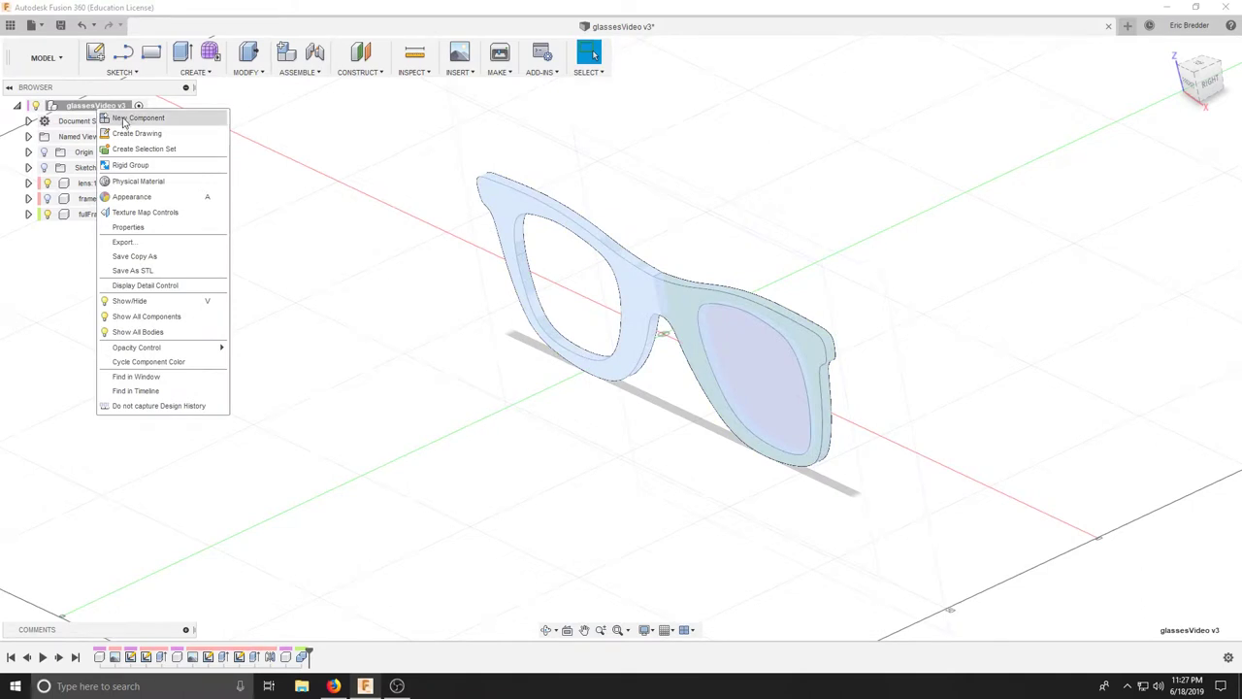
pyautogui.click(123, 119)
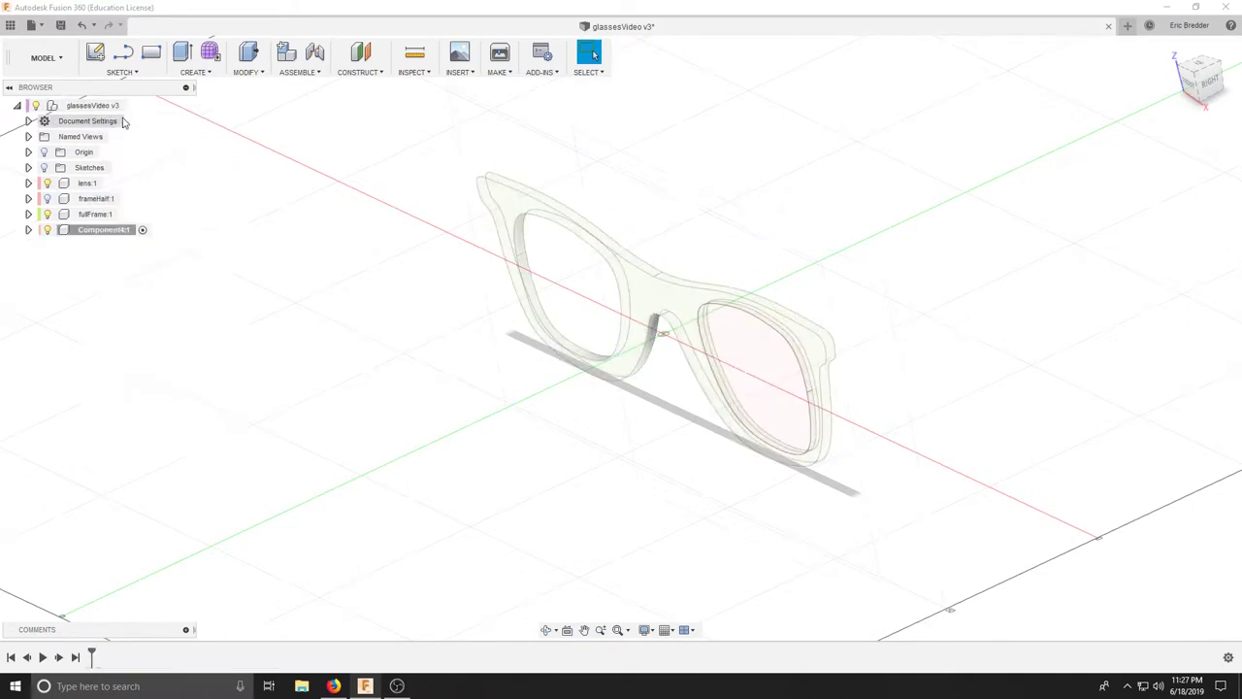
pyautogui.doubleClick(109, 230)
pyautogui.write('arm1')
pyautogui.press('Return')
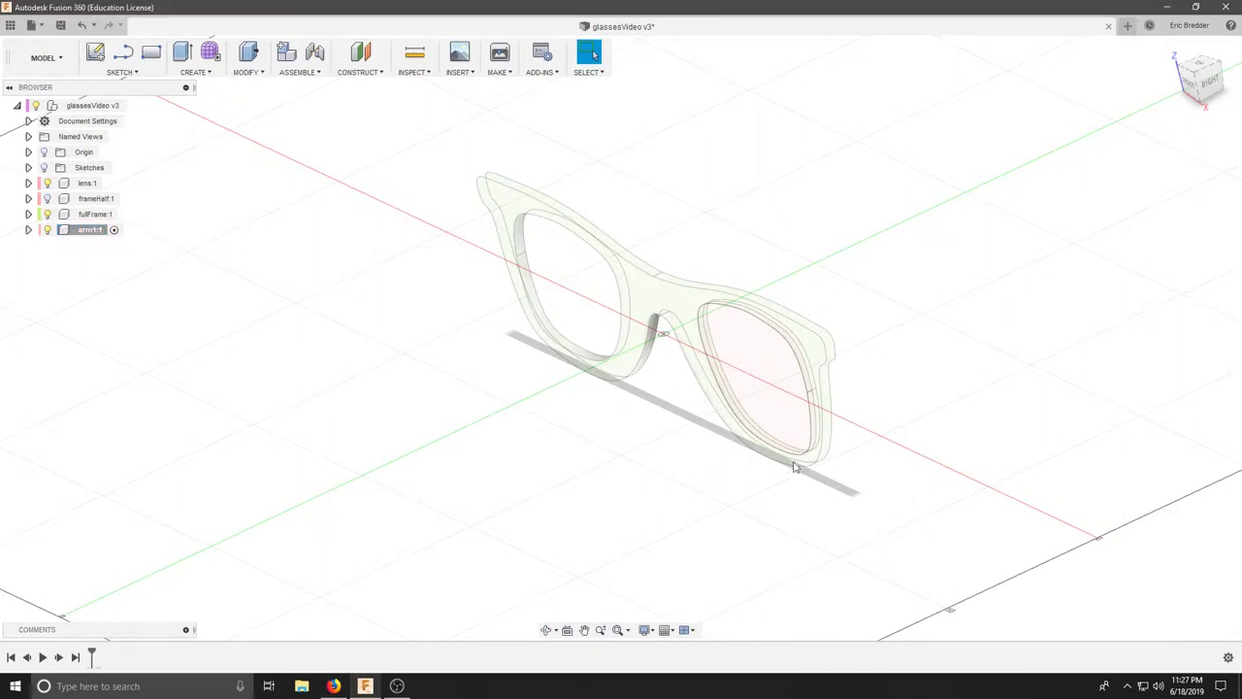
pyautogui.click(119, 236)
# Switch to Firefox to consult the millimetre size table in frameSizes.png, and return to Fusion 360
pyautogui.click(1212, 86)
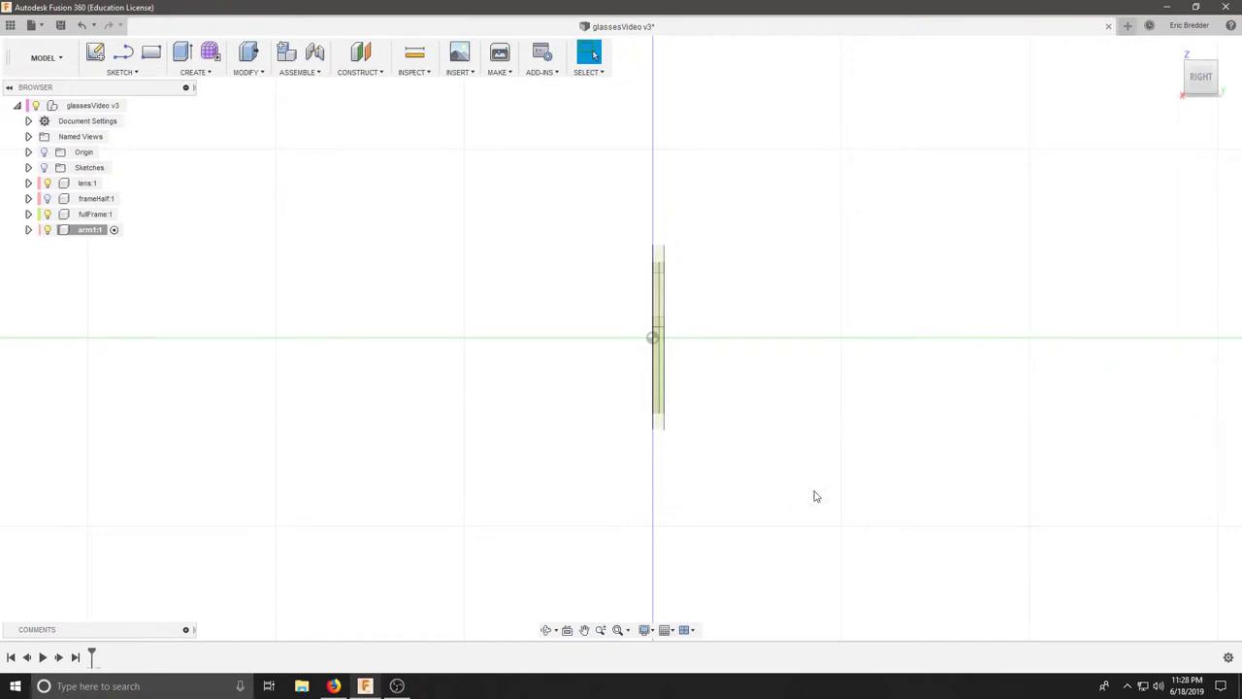
pyautogui.click(333, 685)
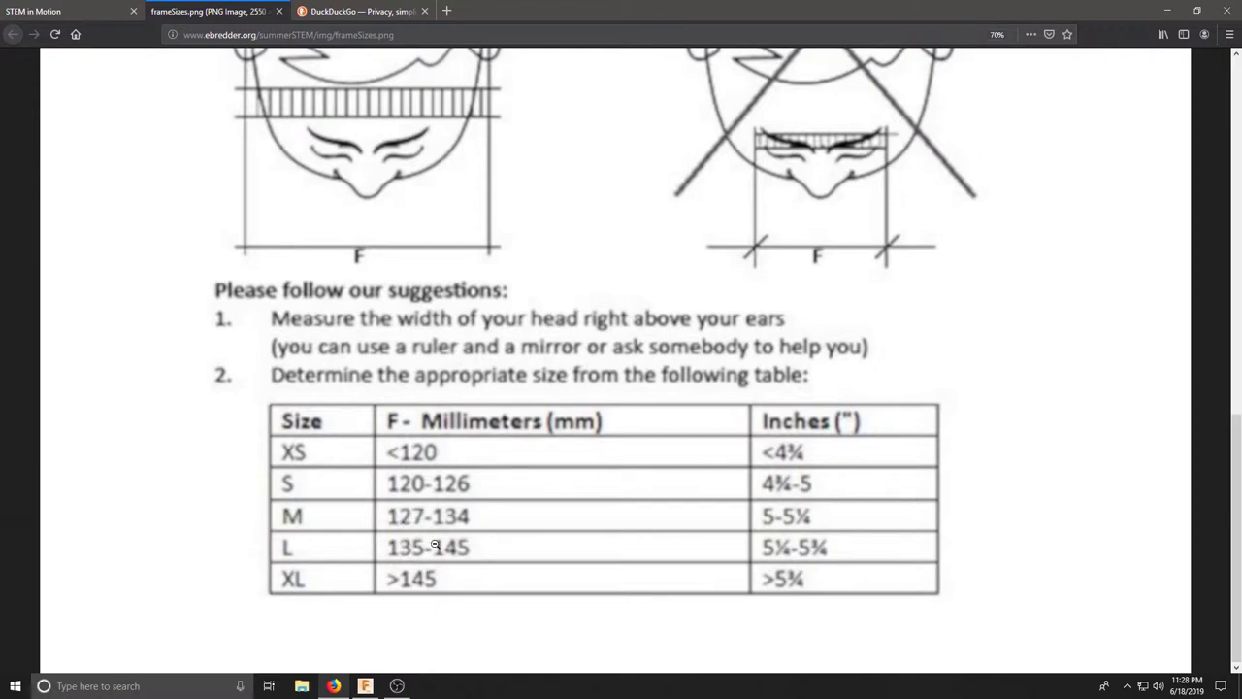
pyautogui.click(365, 686)
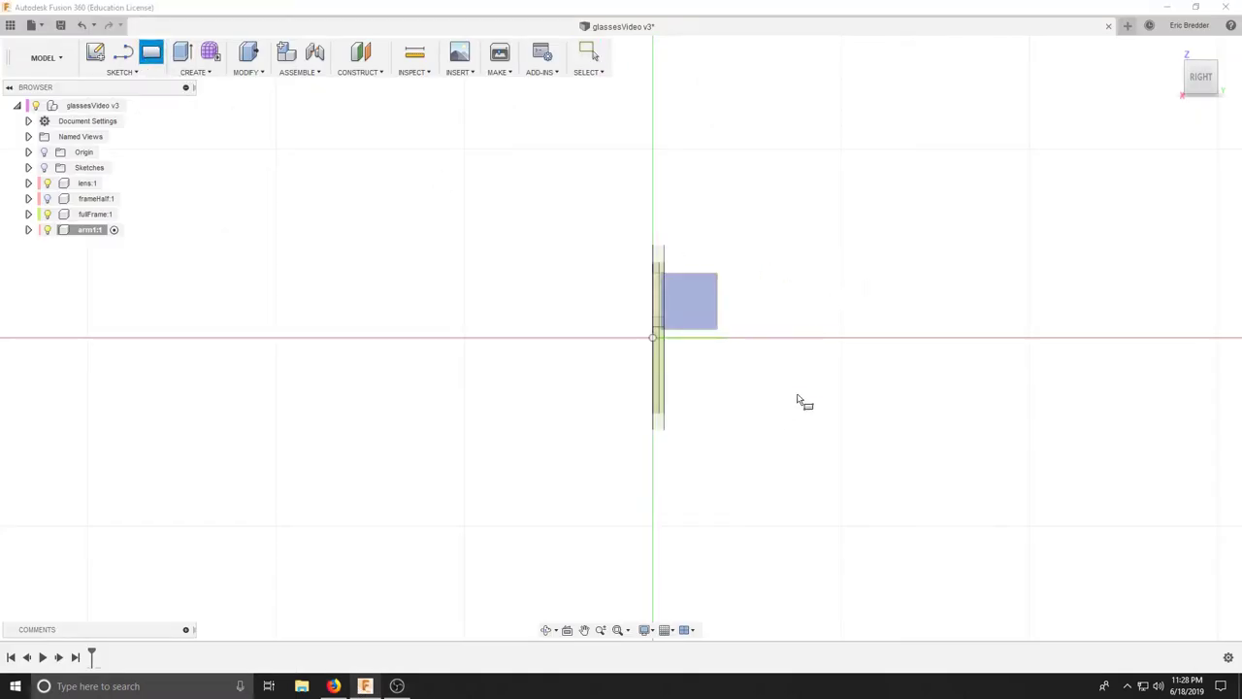
# Sketch a rectangle 40 mm high and 140 mm long on the YZ origin plane, extending back from the frame
pyautogui.click(709, 320)
pyautogui.click(707, 308)
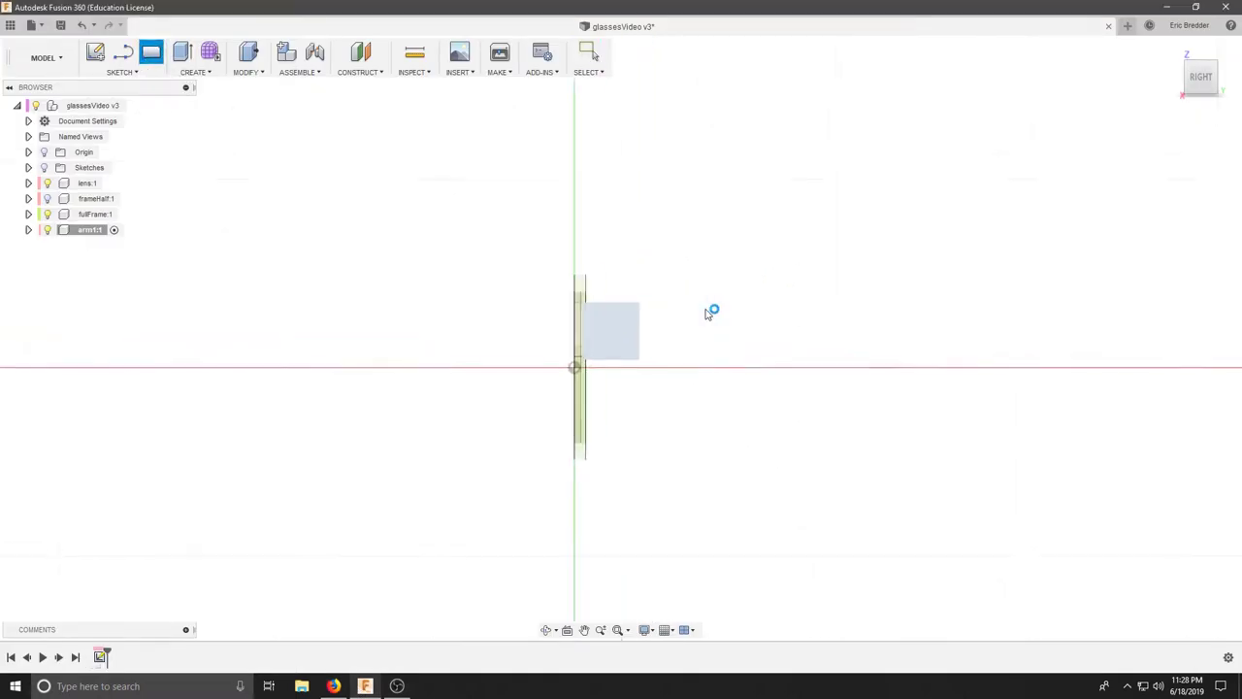
pyautogui.click(605, 438)
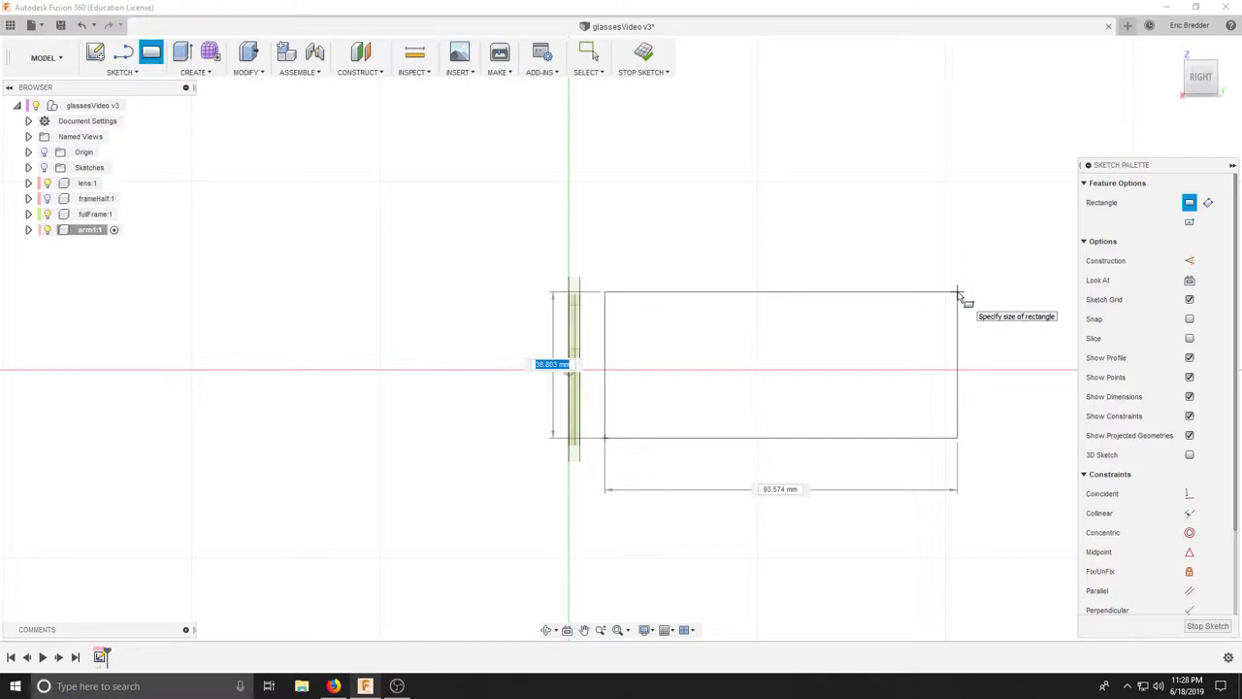
pyautogui.write('40')
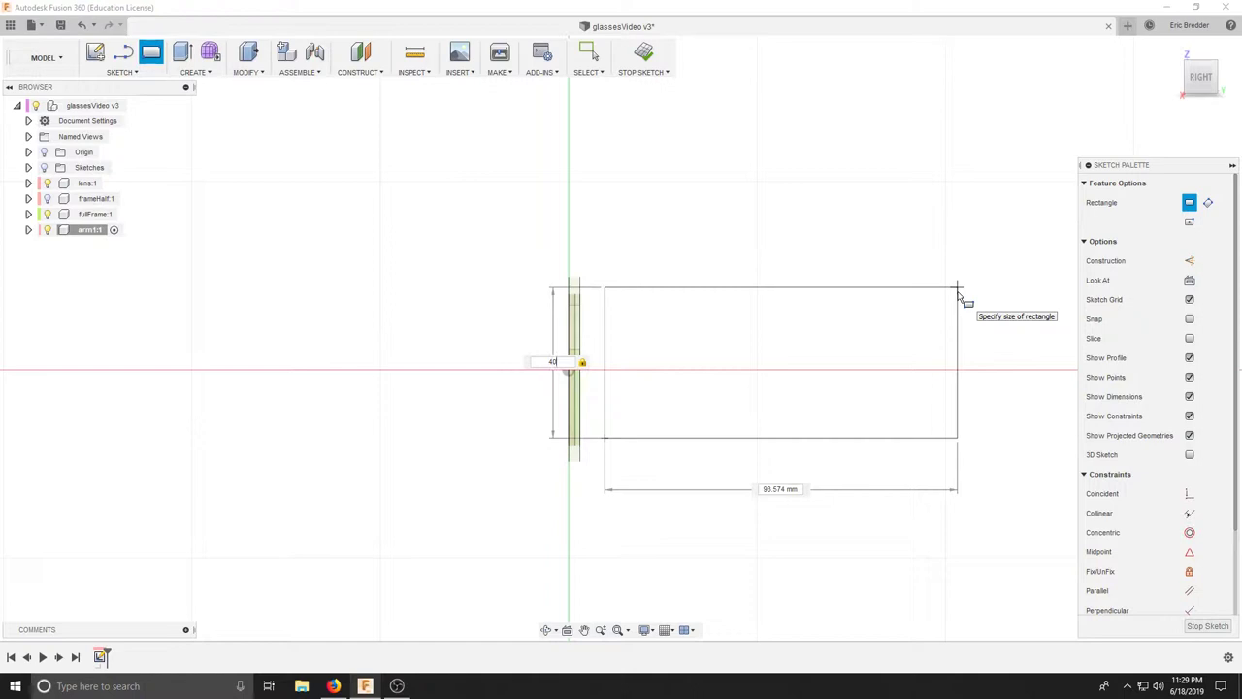
pyautogui.press('Tab')
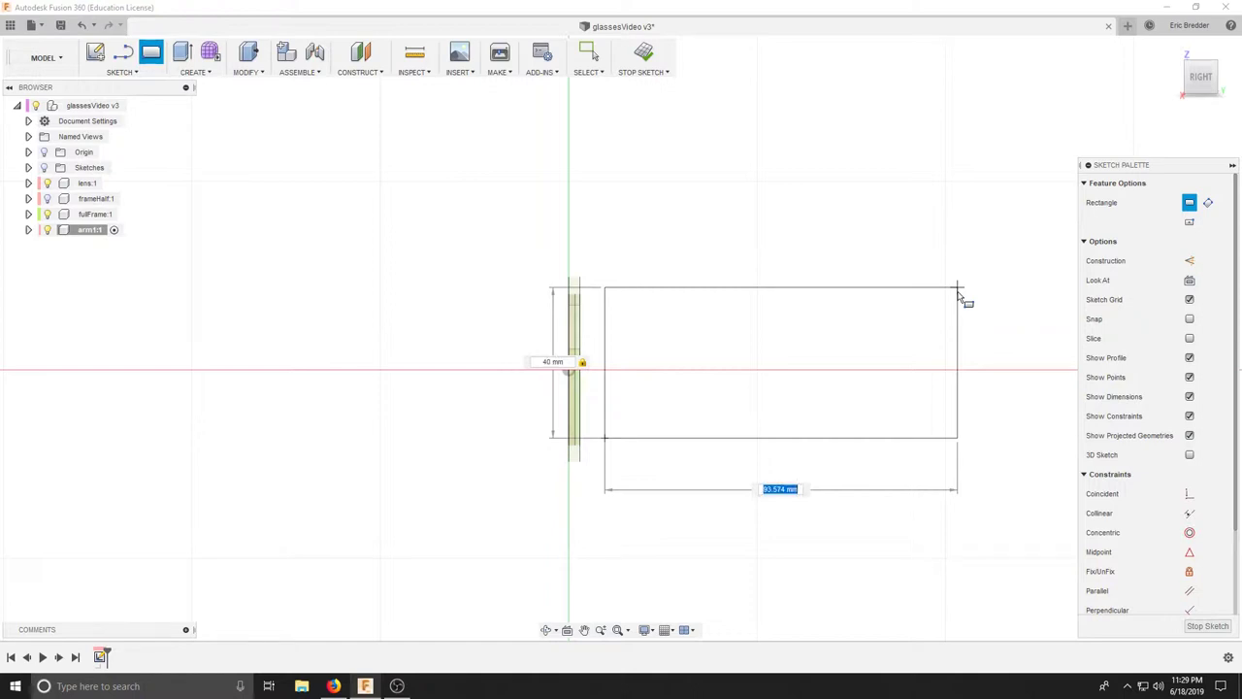
pyautogui.write('140')
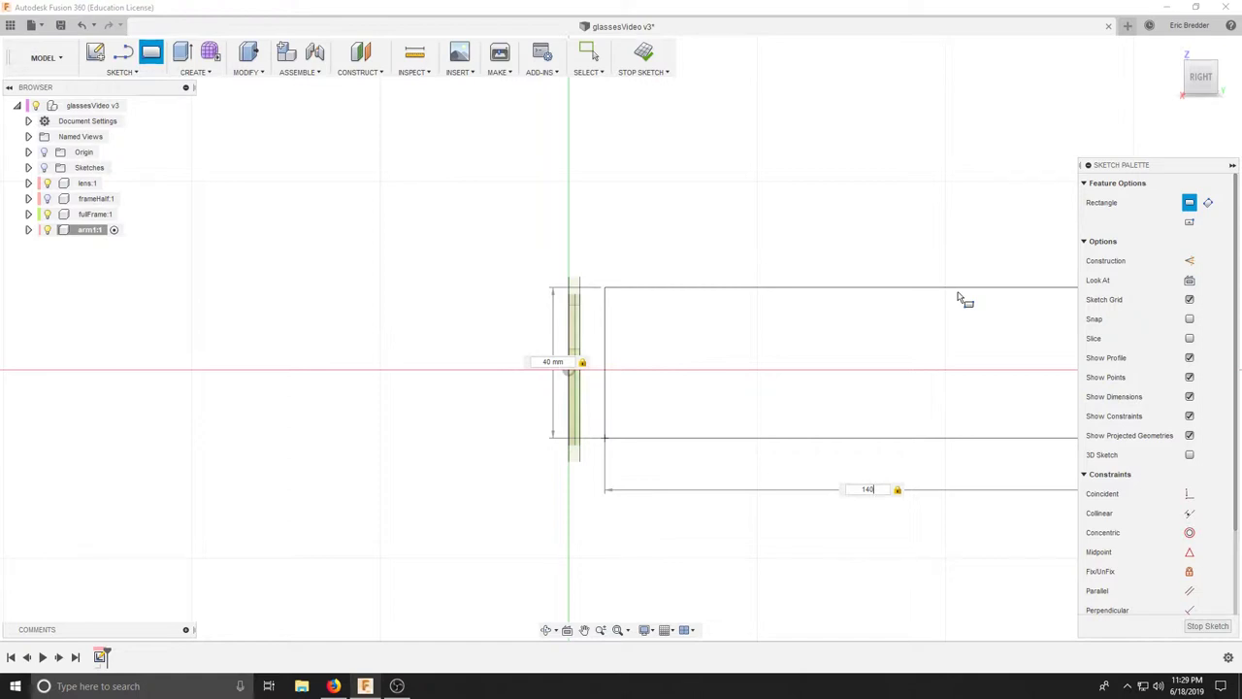
pyautogui.press('Return')
pyautogui.press('Escape')
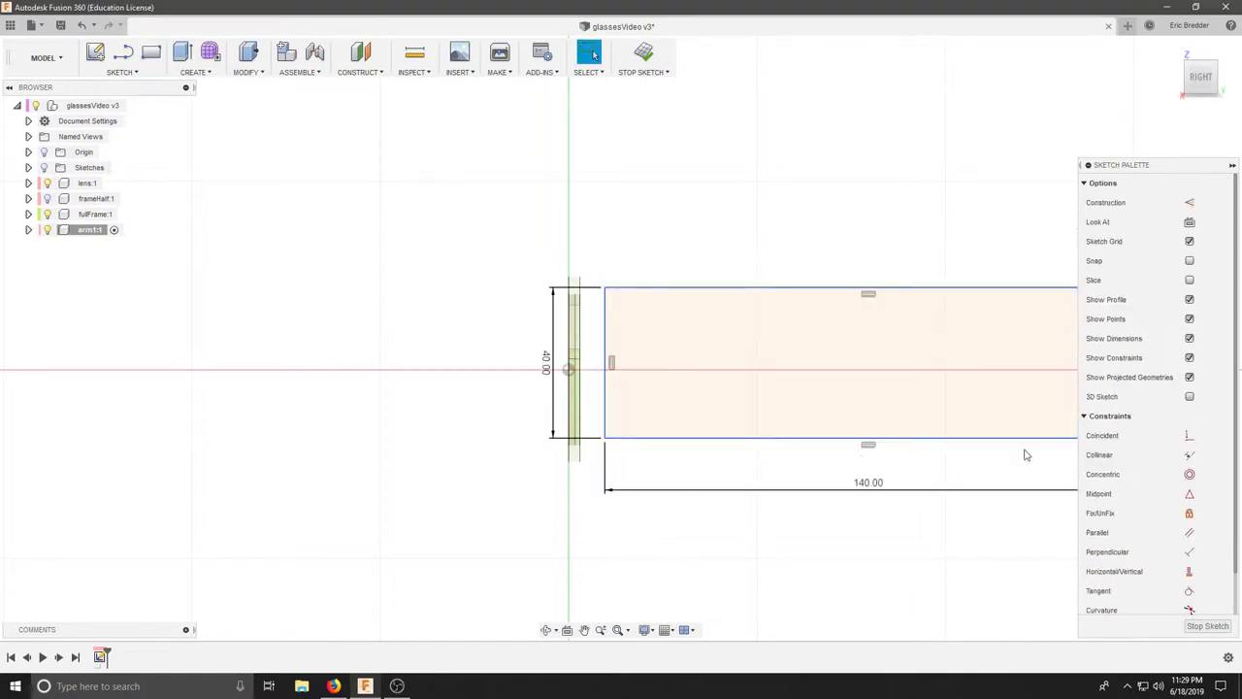
# Place a sketch point at the midpoint of the rectangle's 40 mm edge nearest the glasses frame
pyautogui.moveTo(839, 291)
pyautogui.mouseDown()
pyautogui.moveTo(791, 269)
pyautogui.moveTo(804, 302)
pyautogui.moveTo(831, 300)
pyautogui.mouseUp()
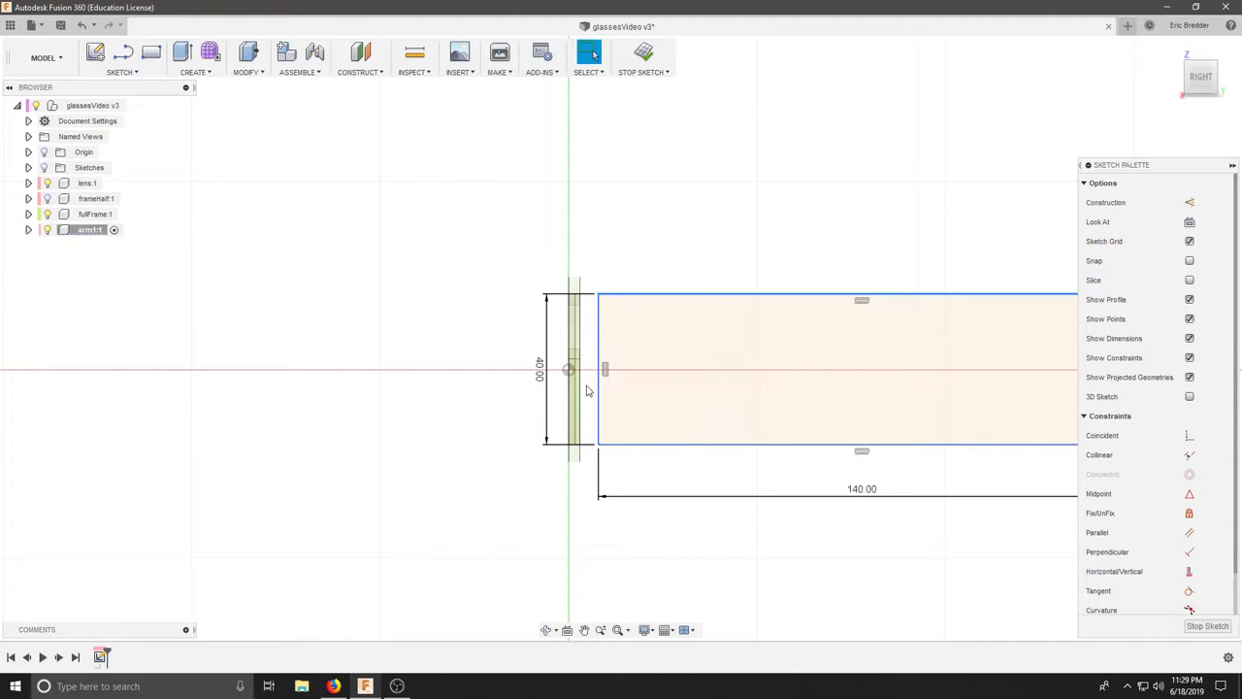
pyautogui.click(140, 76)
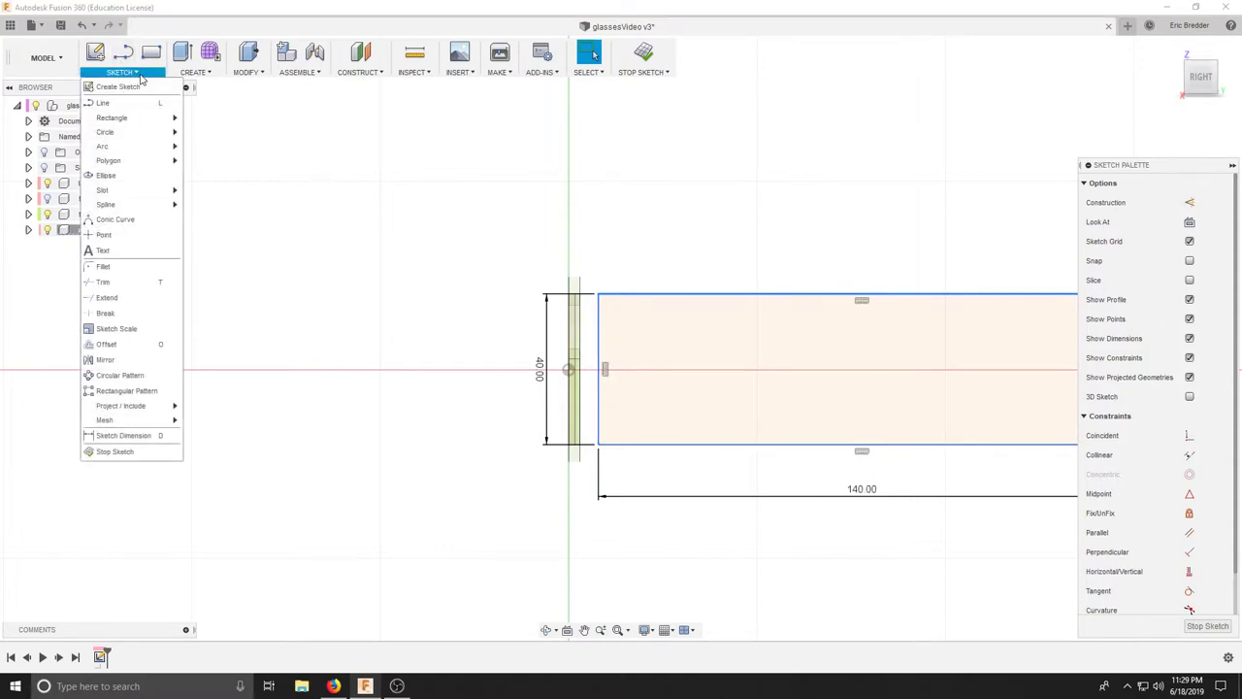
pyautogui.click(109, 236)
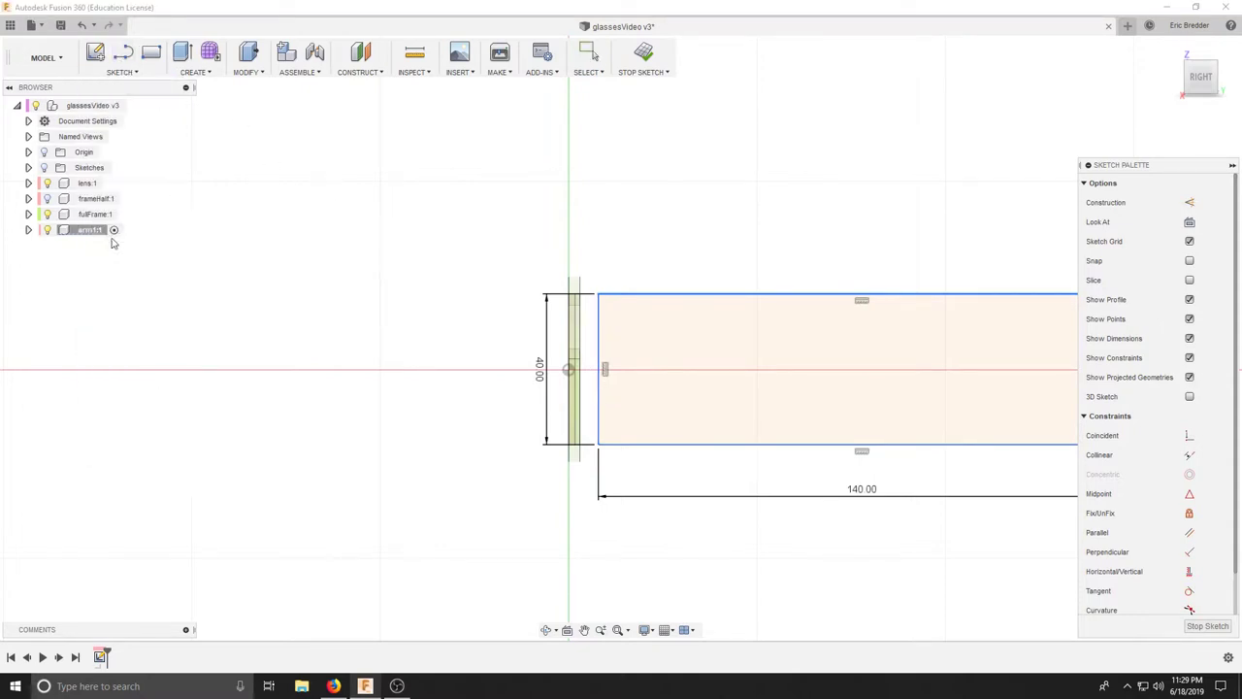
pyautogui.click(599, 372)
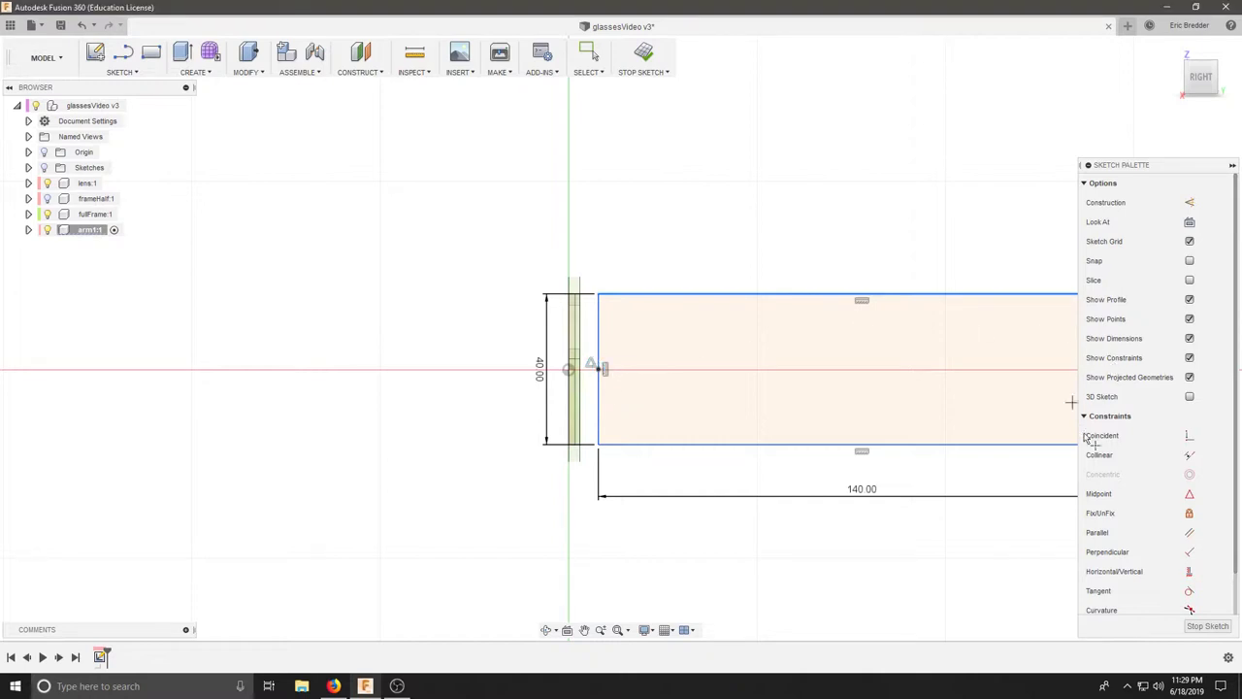
# Make the midpoint of the rectangle's frame-side edge coincident with the origin
pyautogui.click(1189, 434)
pyautogui.click(600, 372)
pyautogui.click(569, 373)
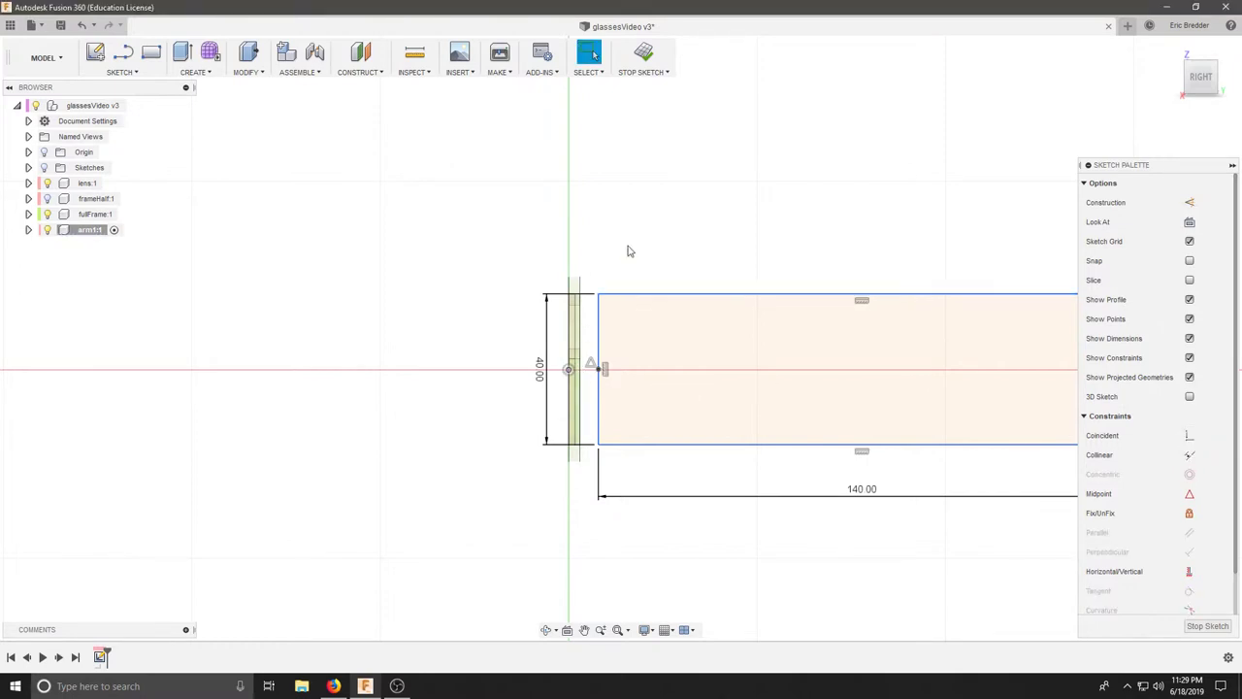
pyautogui.click(600, 371)
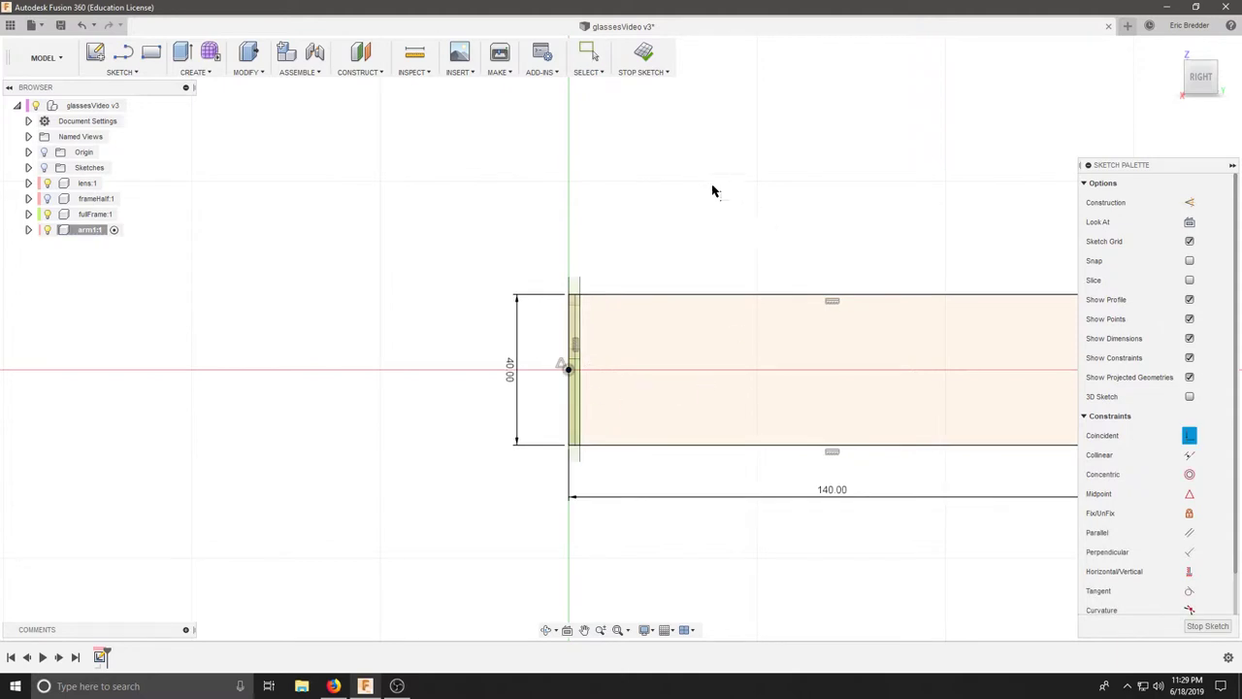
# Draw a fit point spline outlining the arm inside the rectangle, from the frame-side edge around a drooping ear tip and back to that edge
pyautogui.scroll(-1, 776, 247)
pyautogui.moveTo(863, 270); pyautogui.dragTo(738, 263, button='middle')
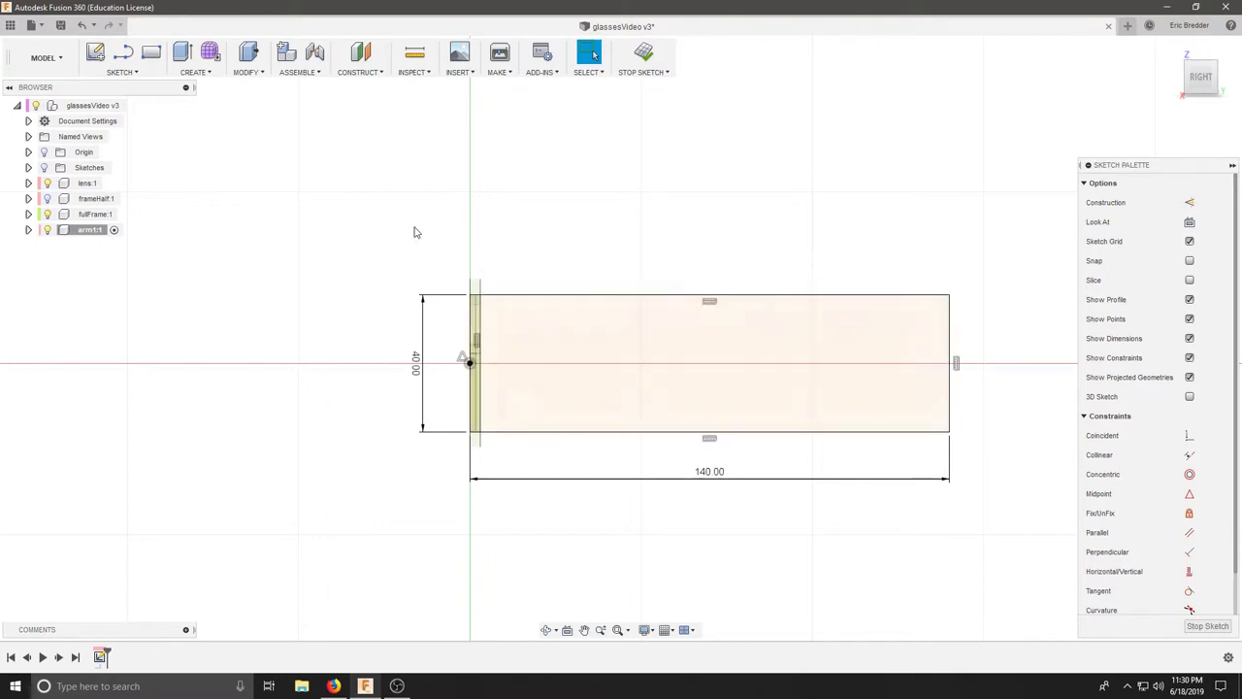
pyautogui.click(123, 73)
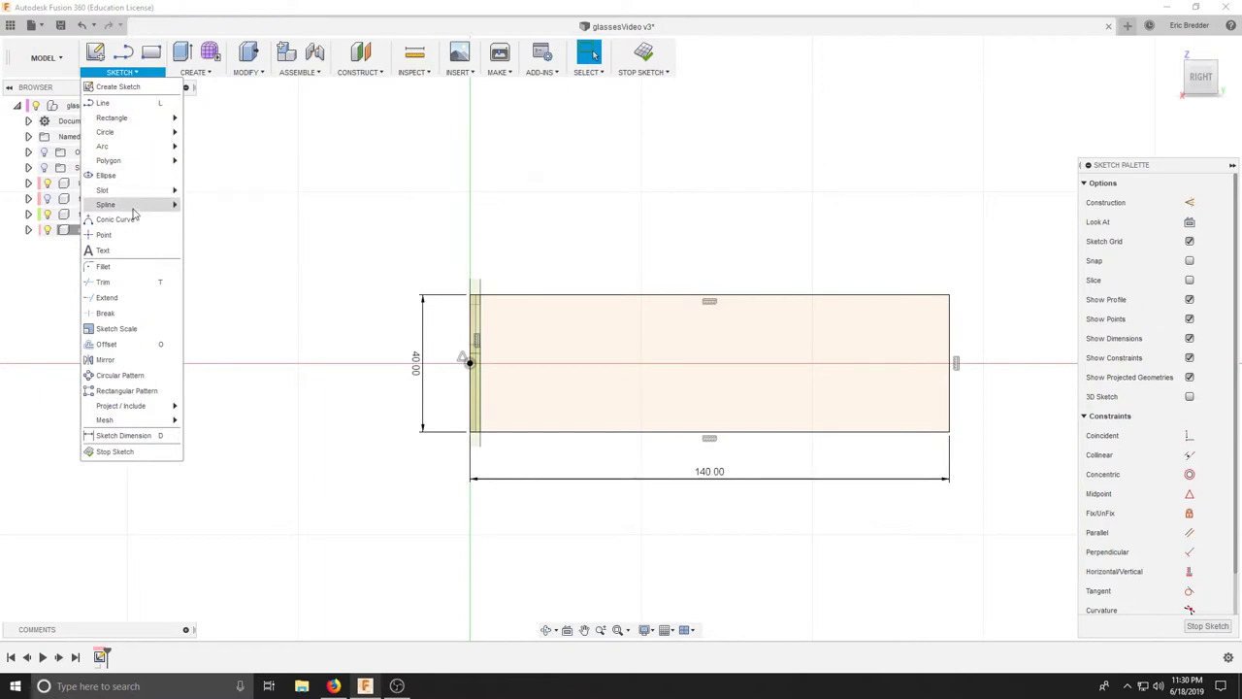
pyautogui.moveTo(136, 205)
pyautogui.click(218, 207)
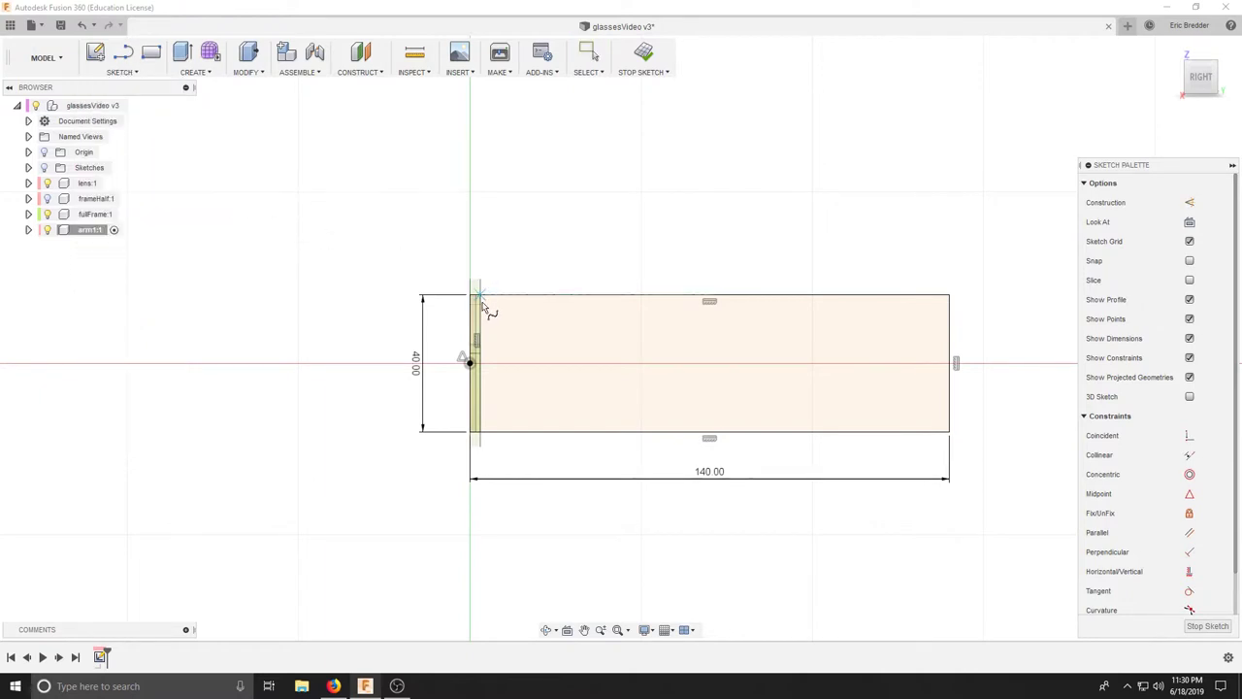
pyautogui.moveTo(527, 343)
pyautogui.keyDown('shift'); pyautogui.mouseDown(button='middle')
pyautogui.moveTo(527, 330)
pyautogui.moveTo(557, 324)
pyautogui.moveTo(549, 340)
pyautogui.mouseUp(button='middle'); pyautogui.keyUp('shift')
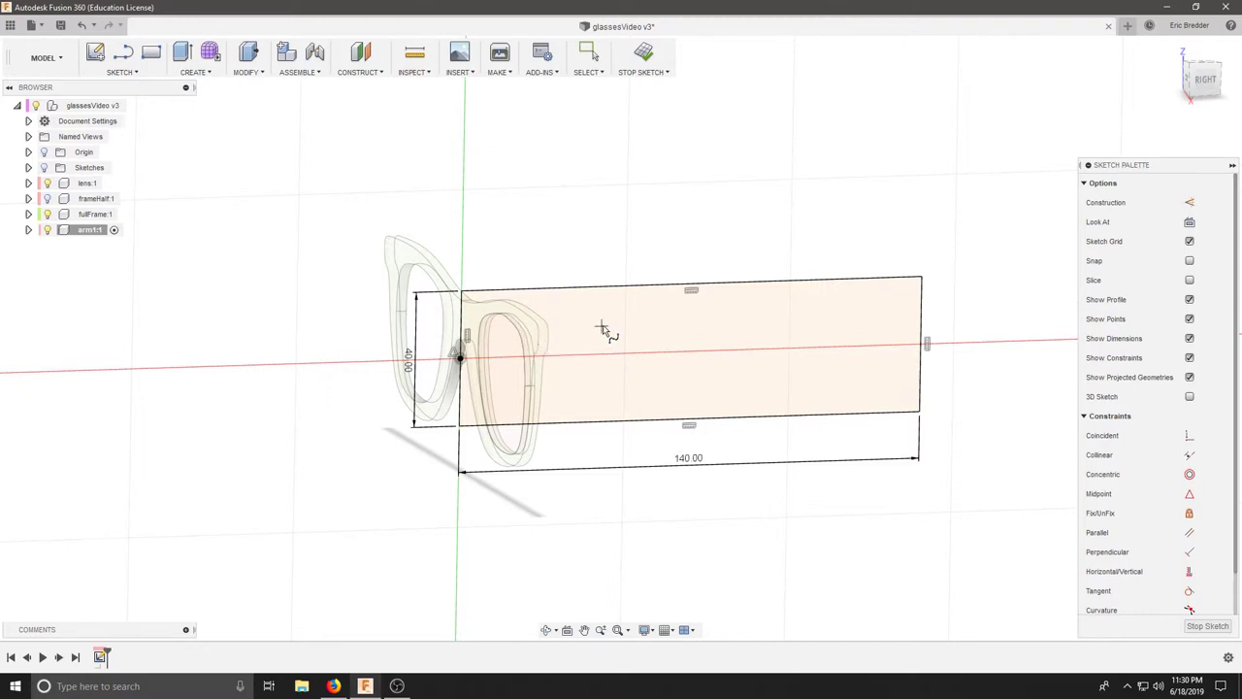
pyautogui.click(1206, 84)
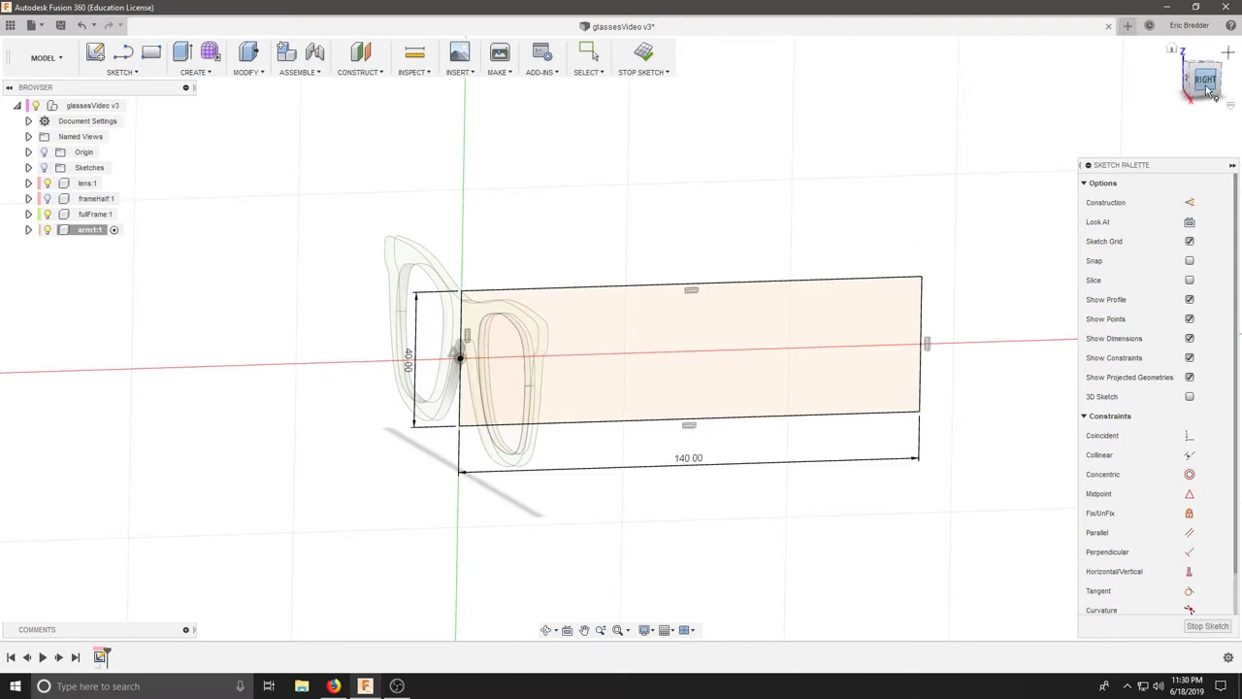
pyautogui.click(458, 296)
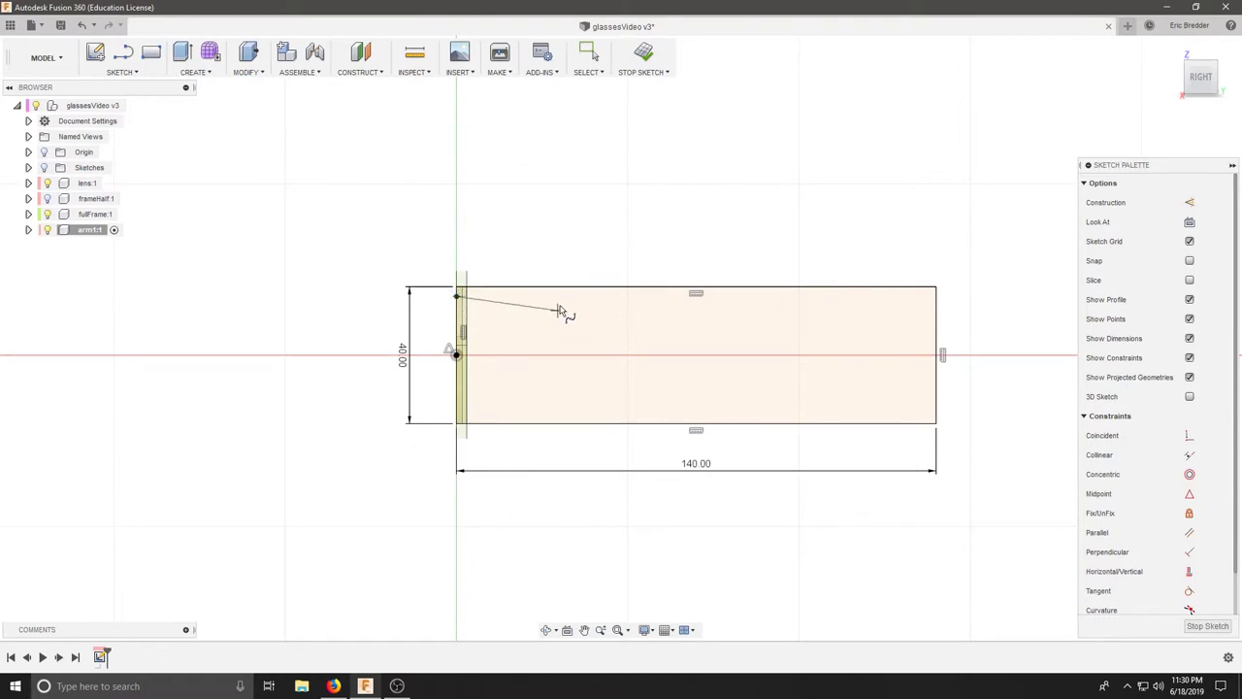
pyautogui.click(585, 295)
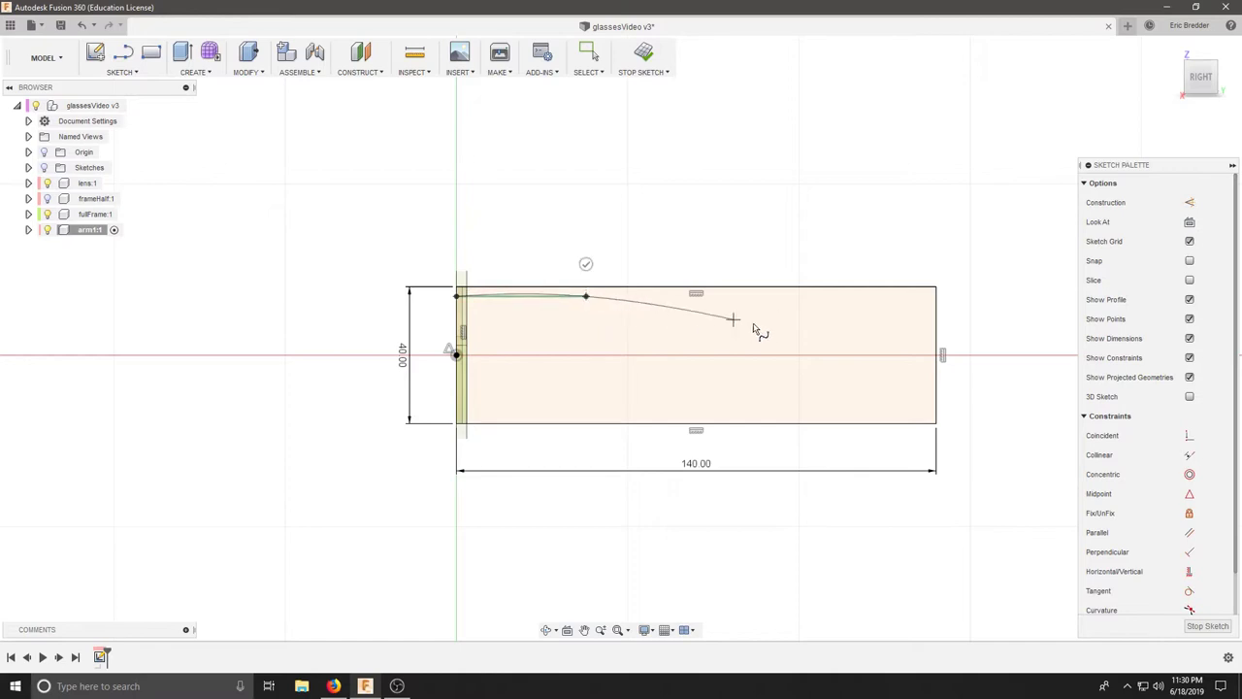
pyautogui.click(854, 324)
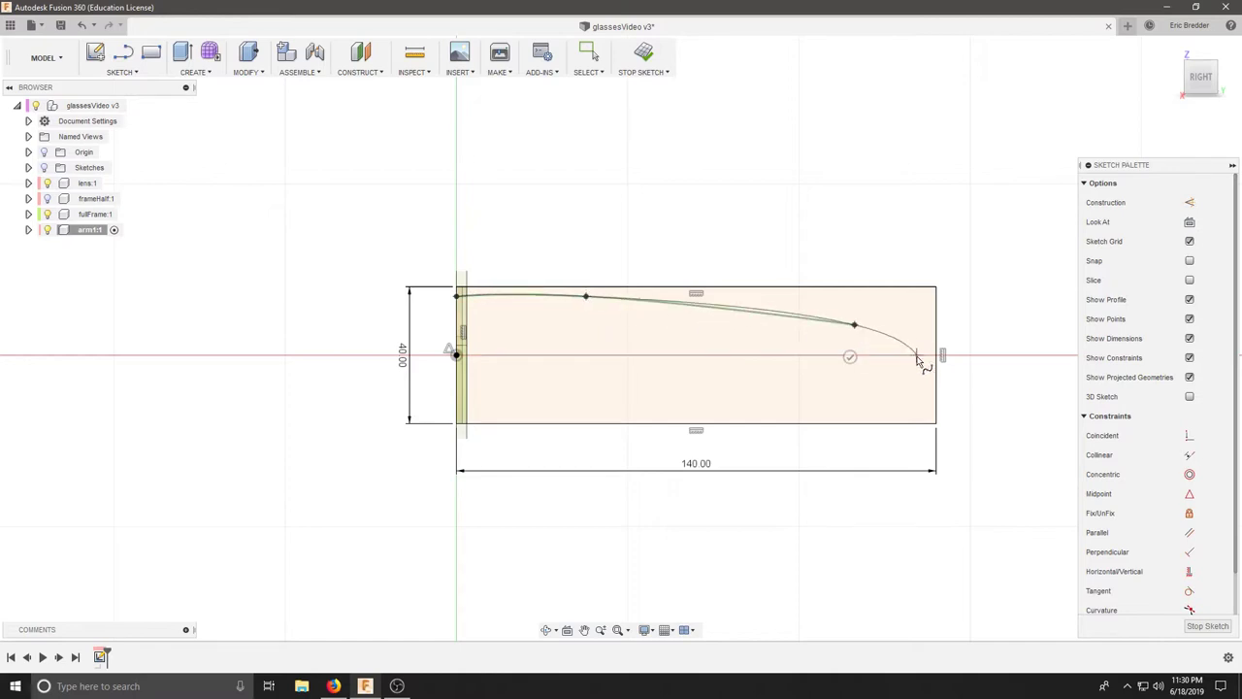
pyautogui.click(916, 355)
pyautogui.click(913, 380)
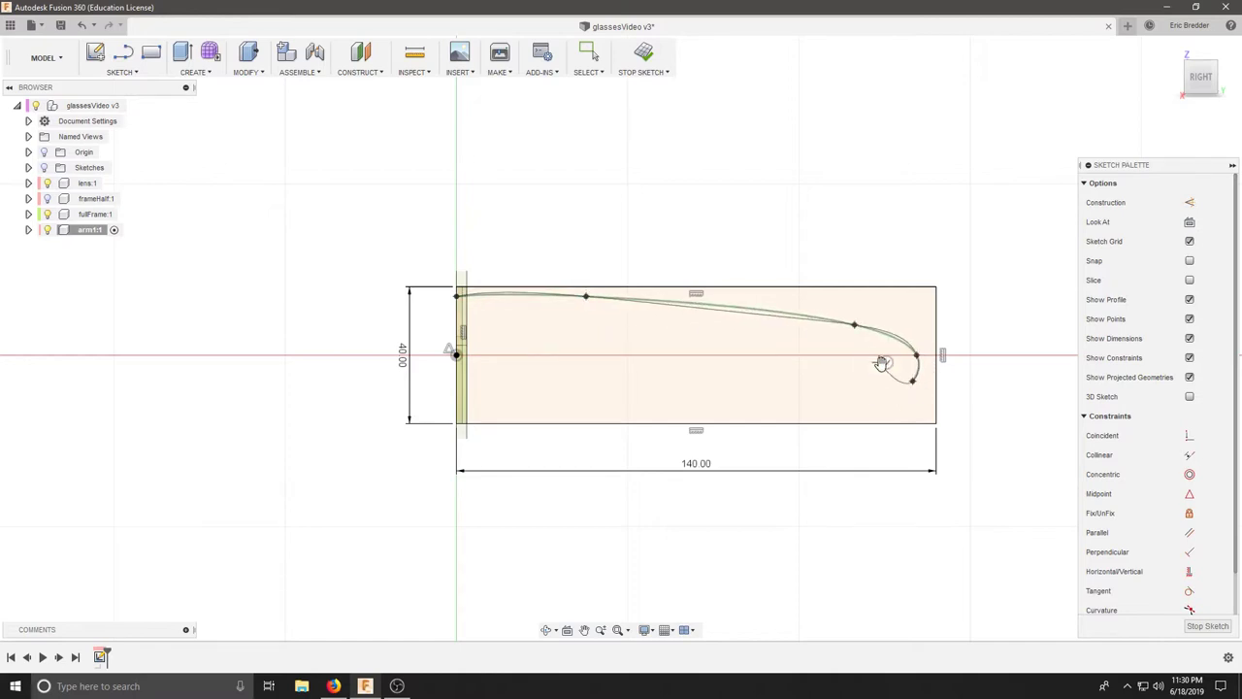
pyautogui.click(875, 355)
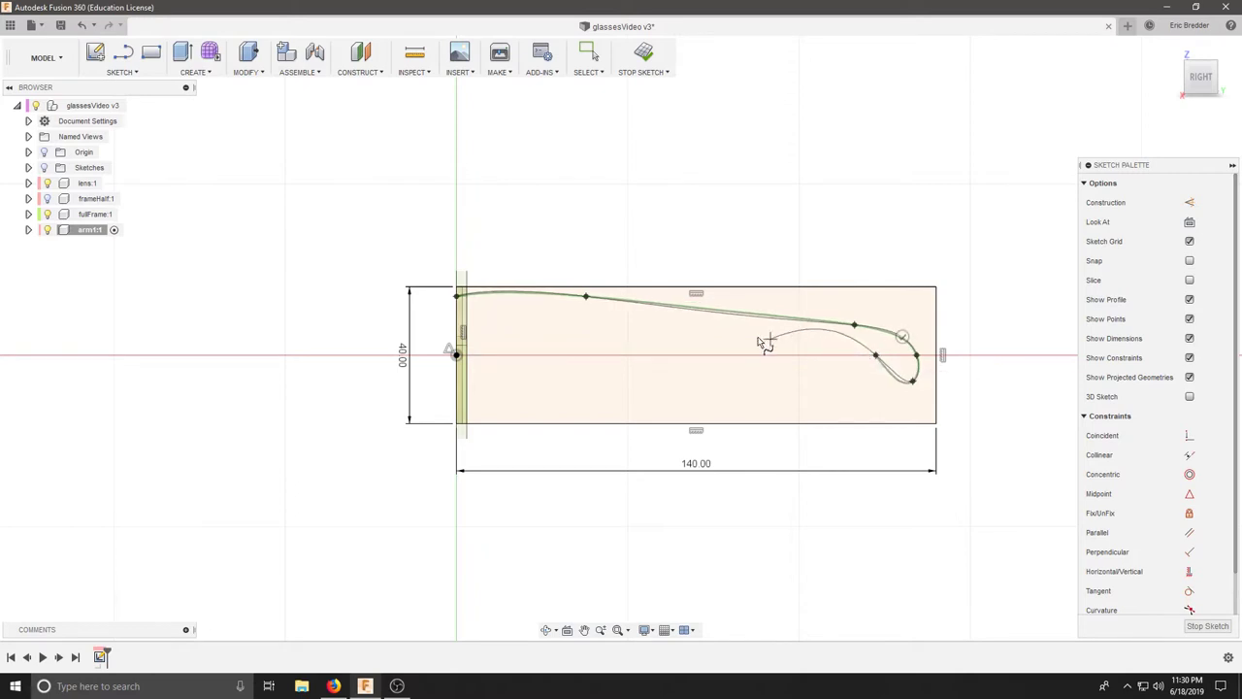
pyautogui.click(820, 346)
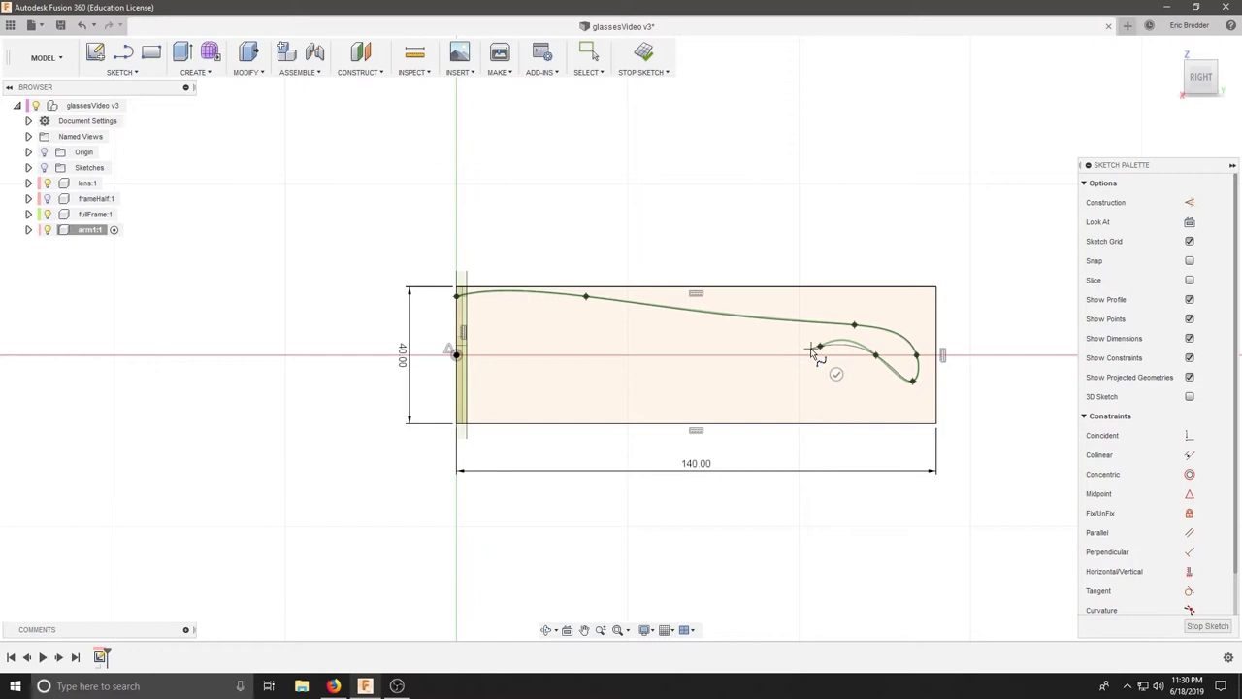
pyautogui.click(752, 343)
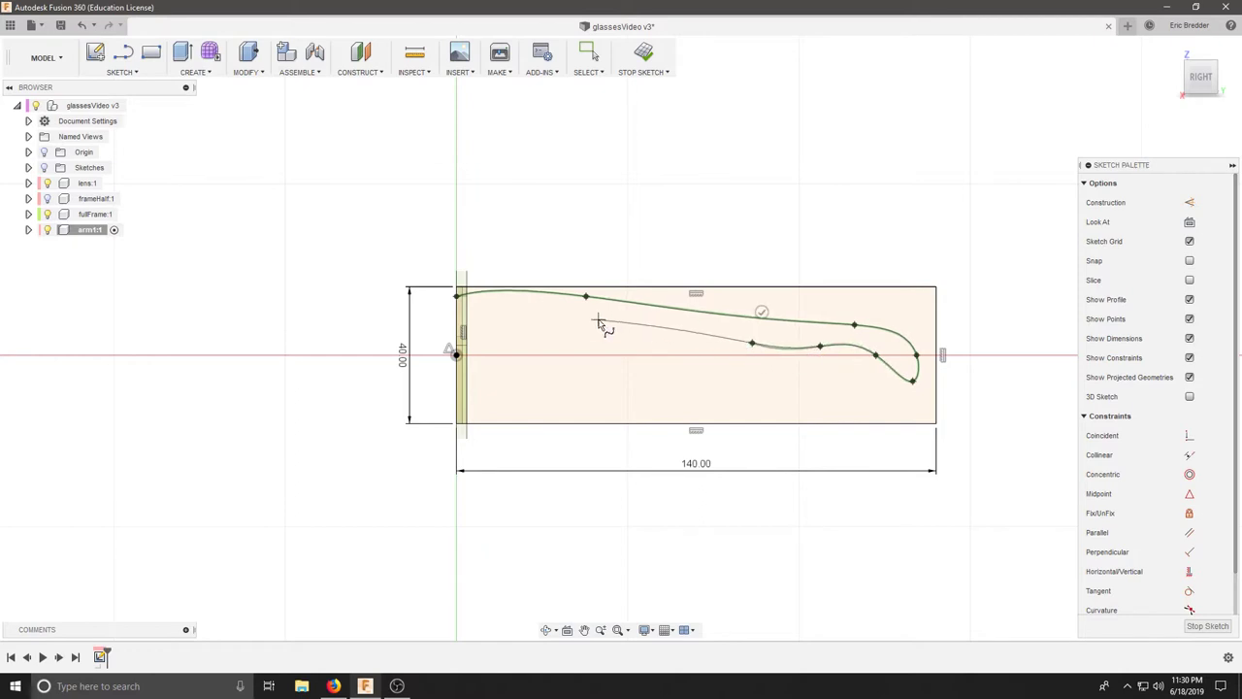
pyautogui.click(583, 319)
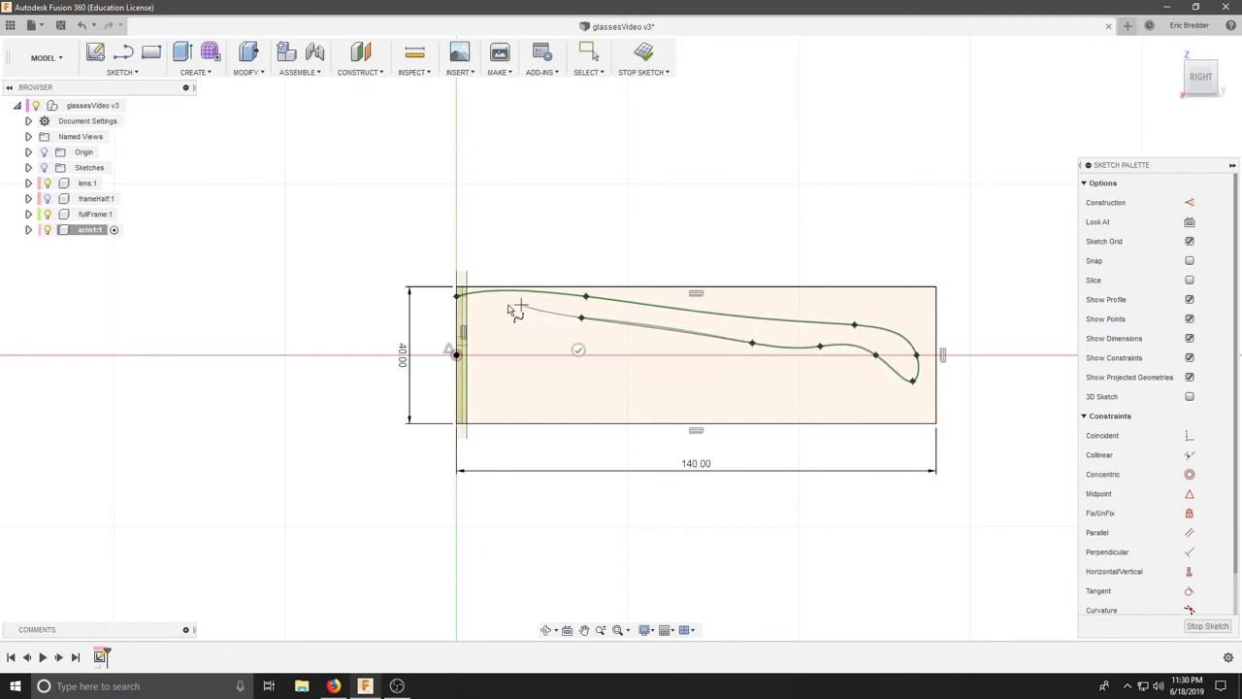
pyautogui.click(458, 319)
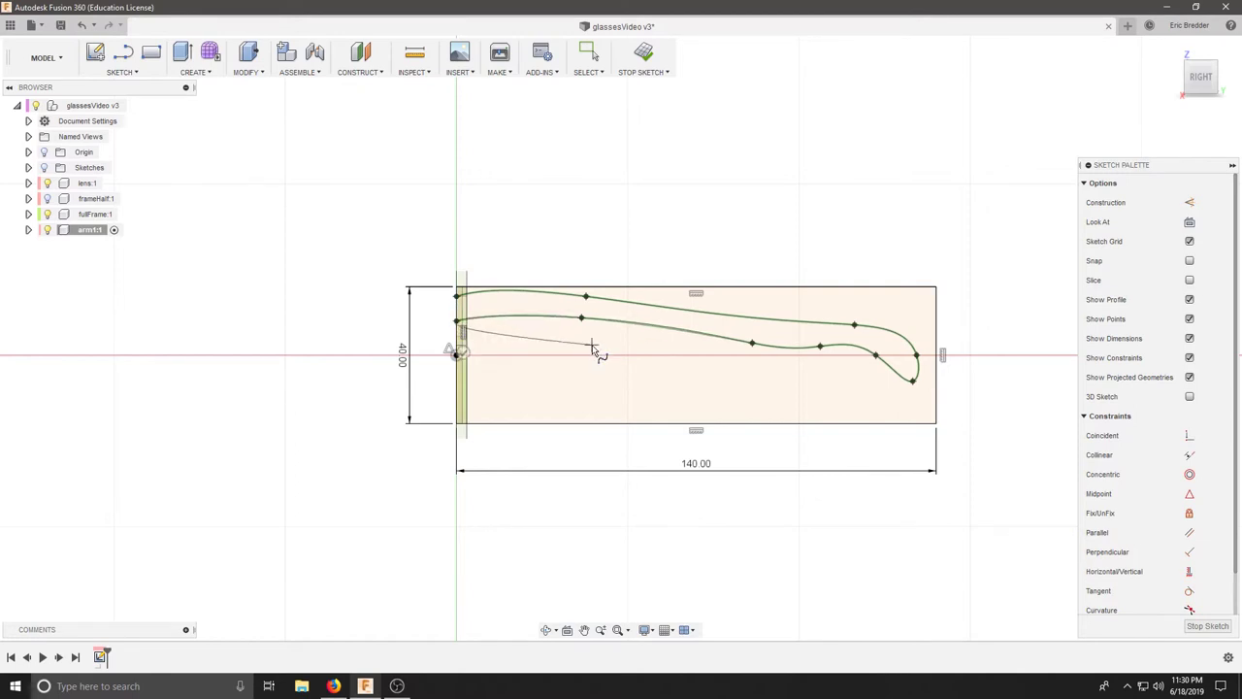
pyautogui.press('Escape')
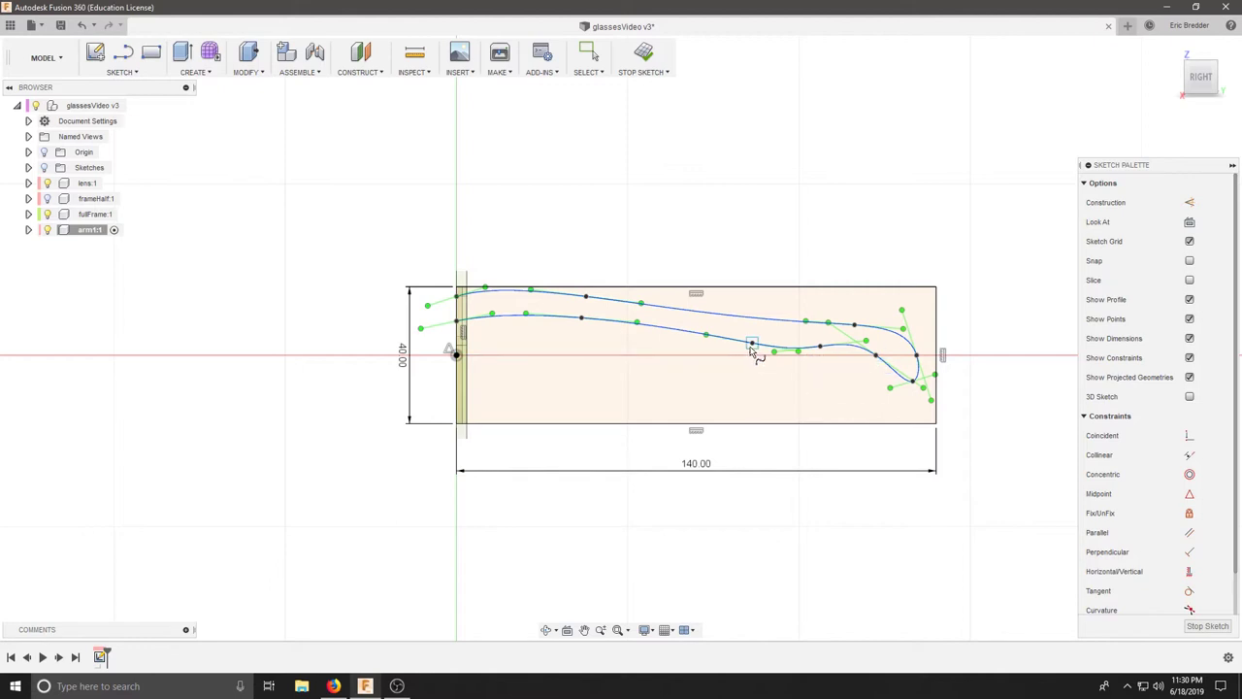
pyautogui.press('Escape')
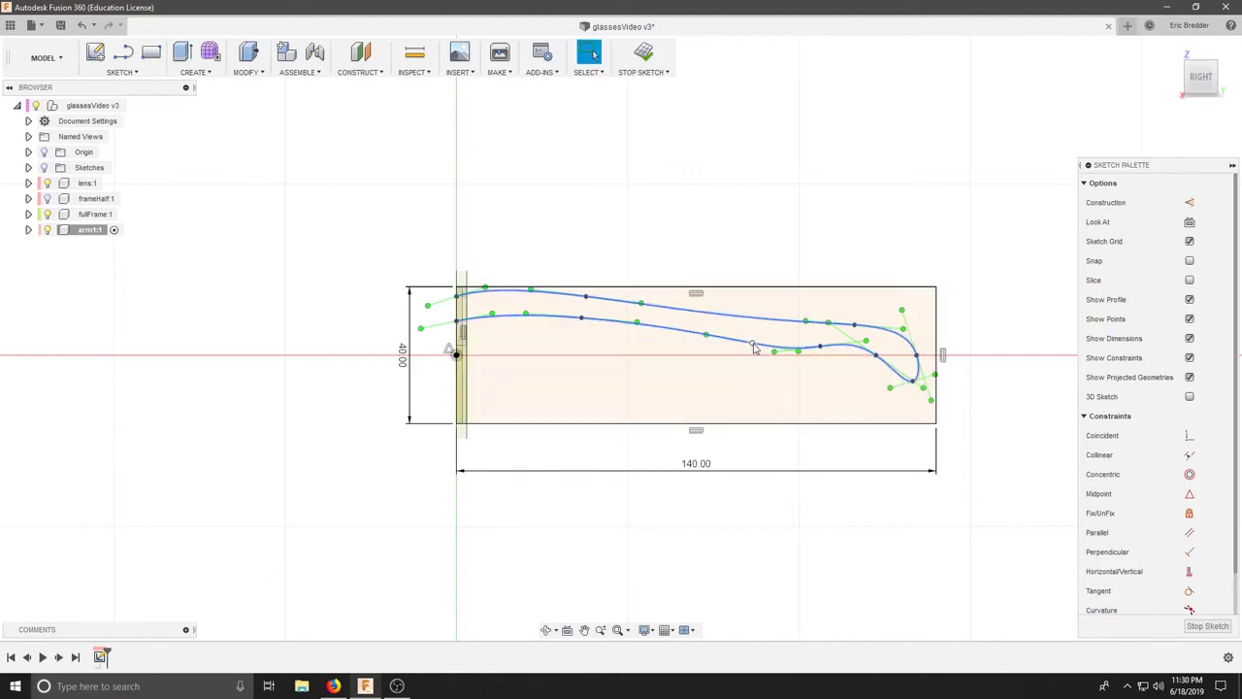
# Reshape the arm spline by shifting its lower-edge fit points toward the frame and lowering the one near the ear tip, then finish the sketch
pyautogui.click(752, 347)
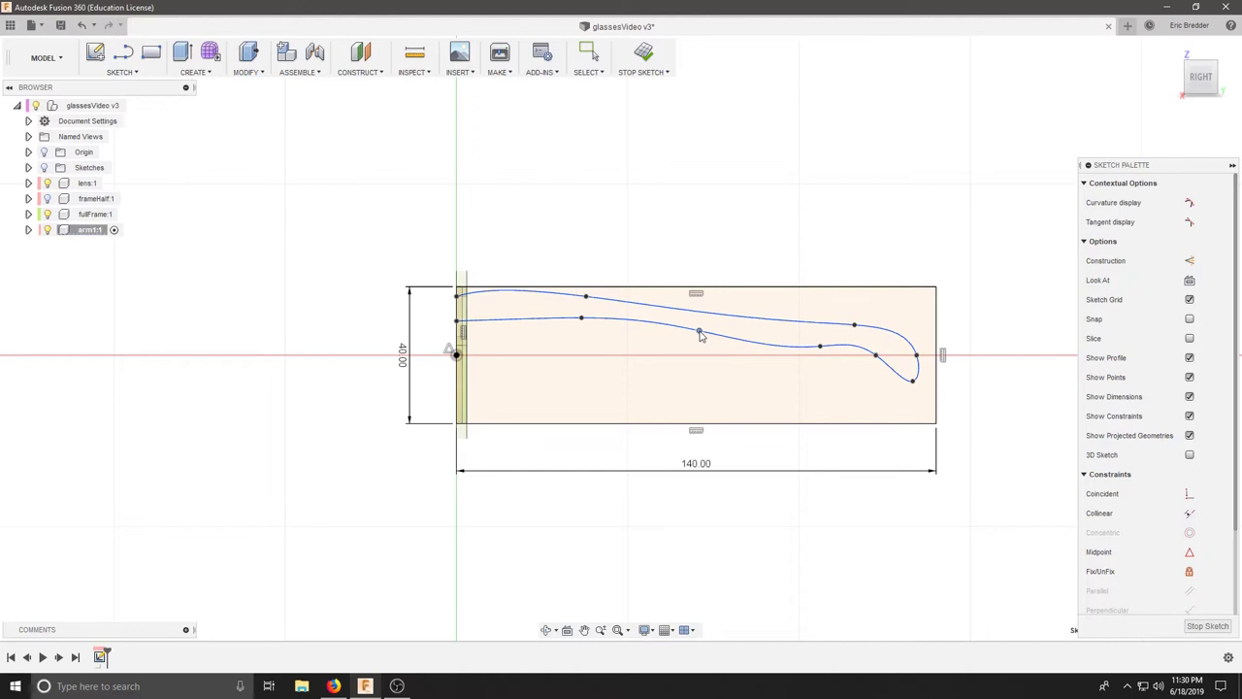
pyautogui.moveTo(659, 335); pyautogui.dragTo(650, 336)
pyautogui.moveTo(824, 349); pyautogui.dragTo(750, 352)
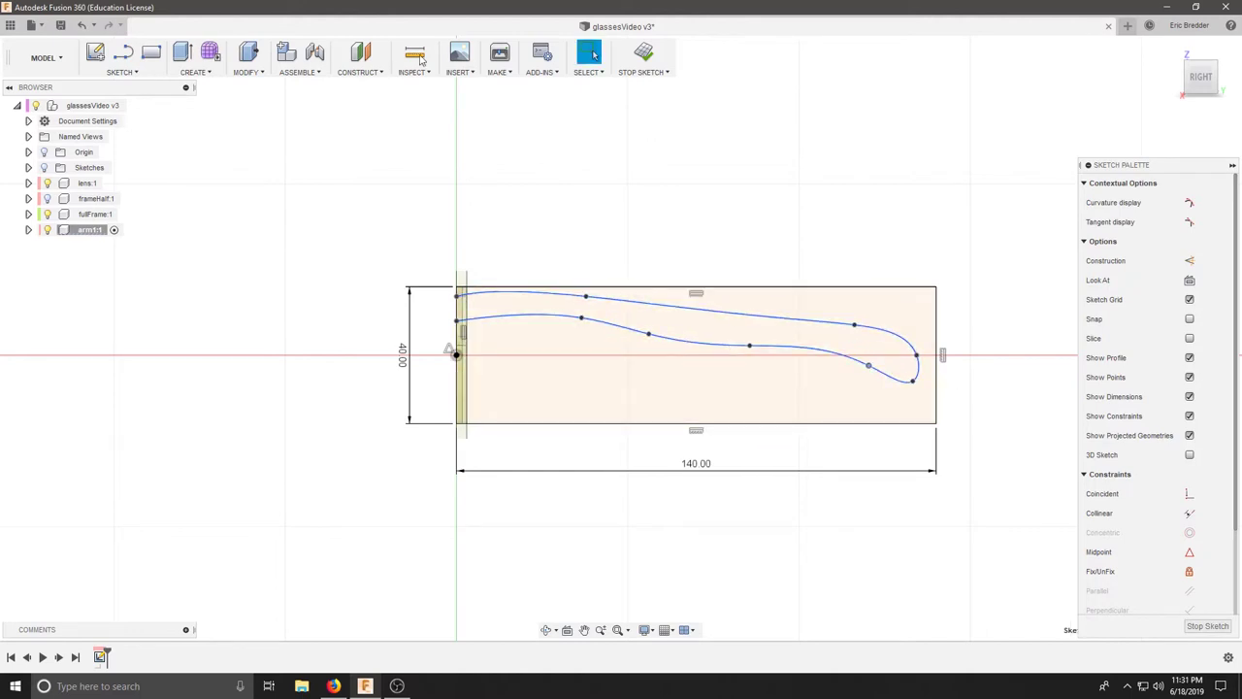
pyautogui.press('i')
pyautogui.press('Escape')
pyautogui.moveTo(581, 319); pyautogui.dragTo(521, 317)
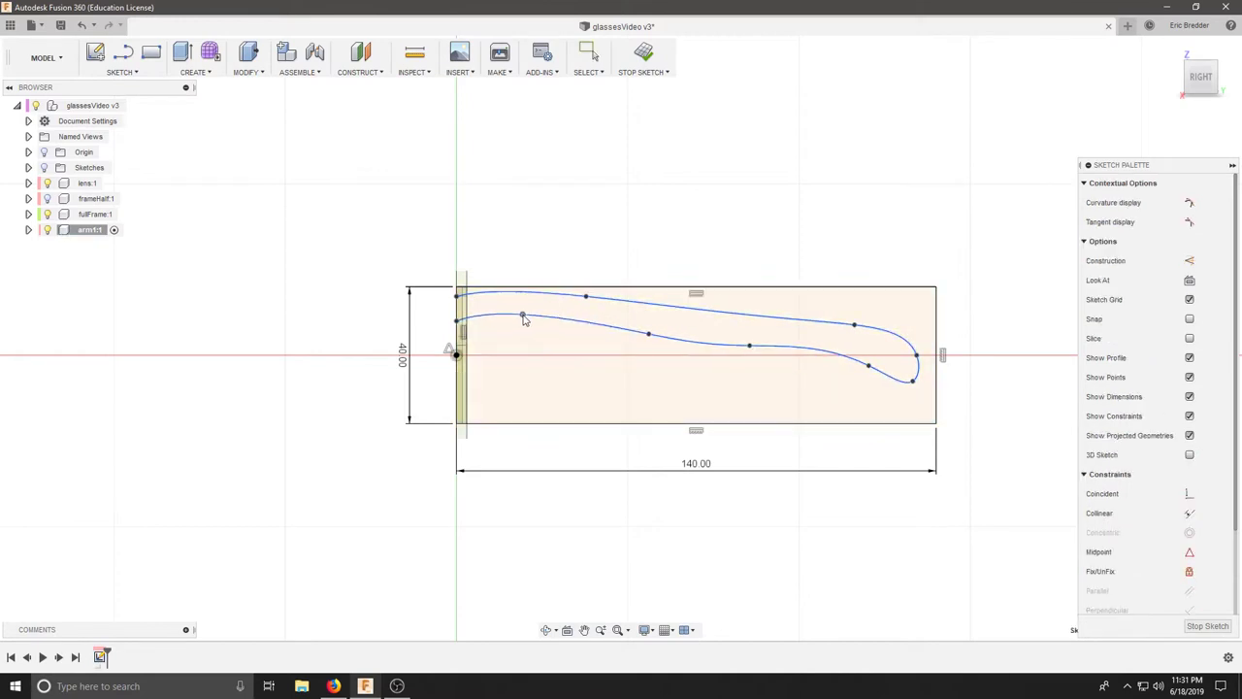
pyautogui.moveTo(648, 334); pyautogui.dragTo(621, 322)
pyautogui.moveTo(869, 366); pyautogui.dragTo(882, 378)
pyautogui.moveTo(750, 346); pyautogui.dragTo(594, 323)
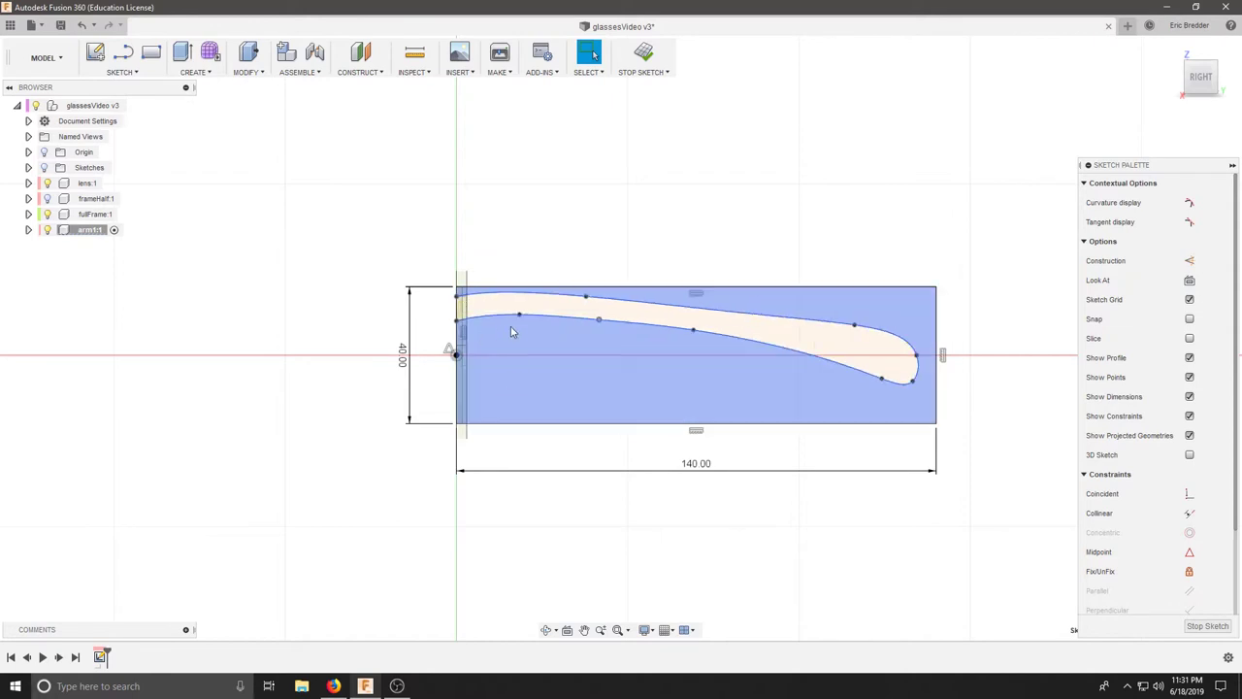
pyautogui.moveTo(511, 326)
pyautogui.keyDown('shift'); pyautogui.mouseDown(button='middle')
pyautogui.moveTo(521, 317)
pyautogui.moveTo(555, 330)
pyautogui.moveTo(468, 309)
pyautogui.mouseUp(button='middle'); pyautogui.keyUp('shift')
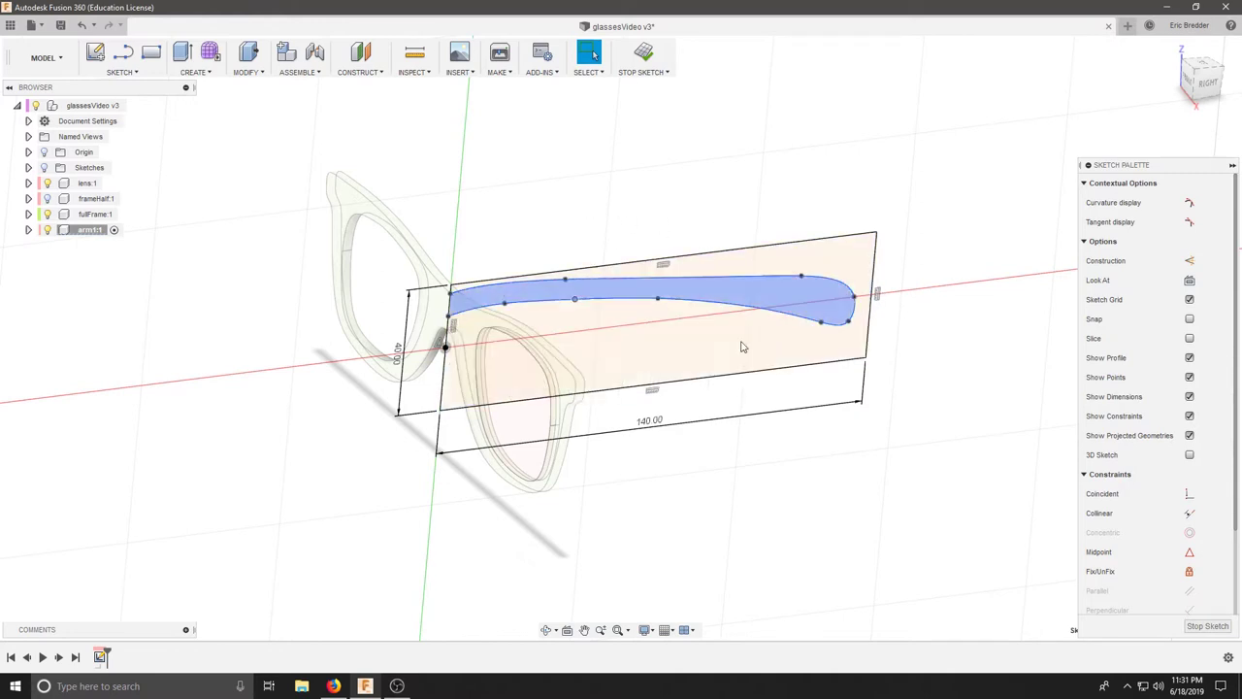
pyautogui.keyDown('shift'); pyautogui.moveTo(754, 372); pyautogui.dragTo(698, 336, button='middle'); pyautogui.keyUp('shift')
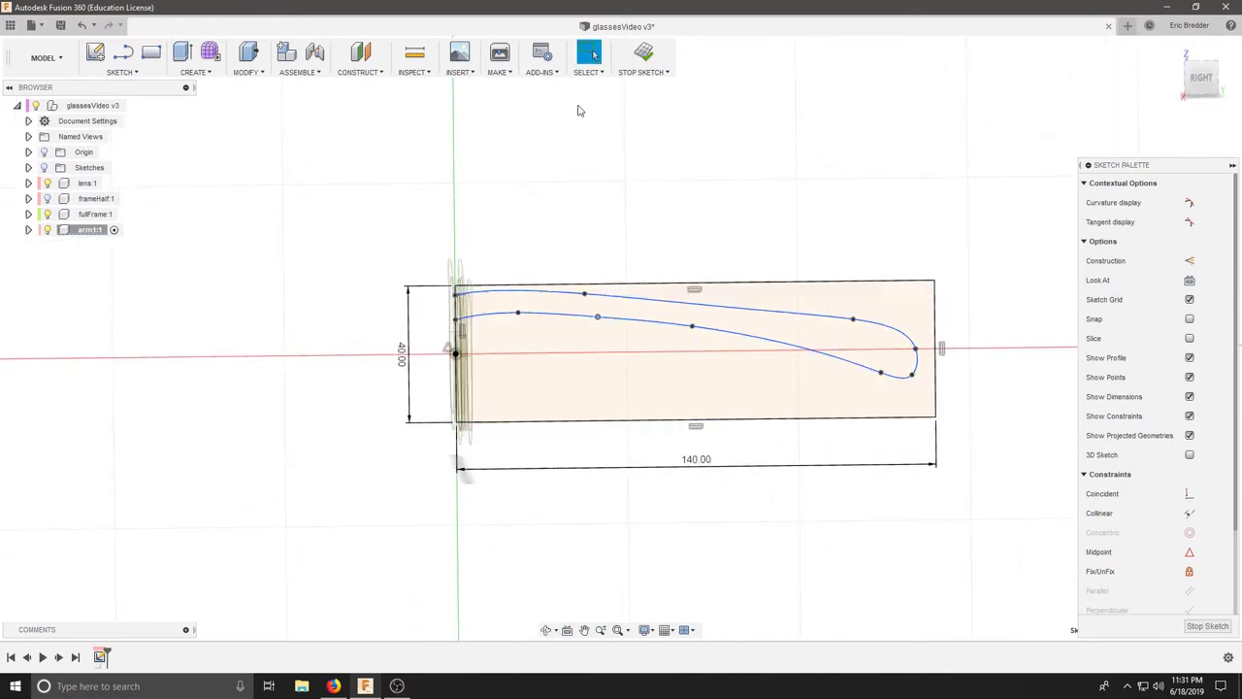
pyautogui.click(643, 54)
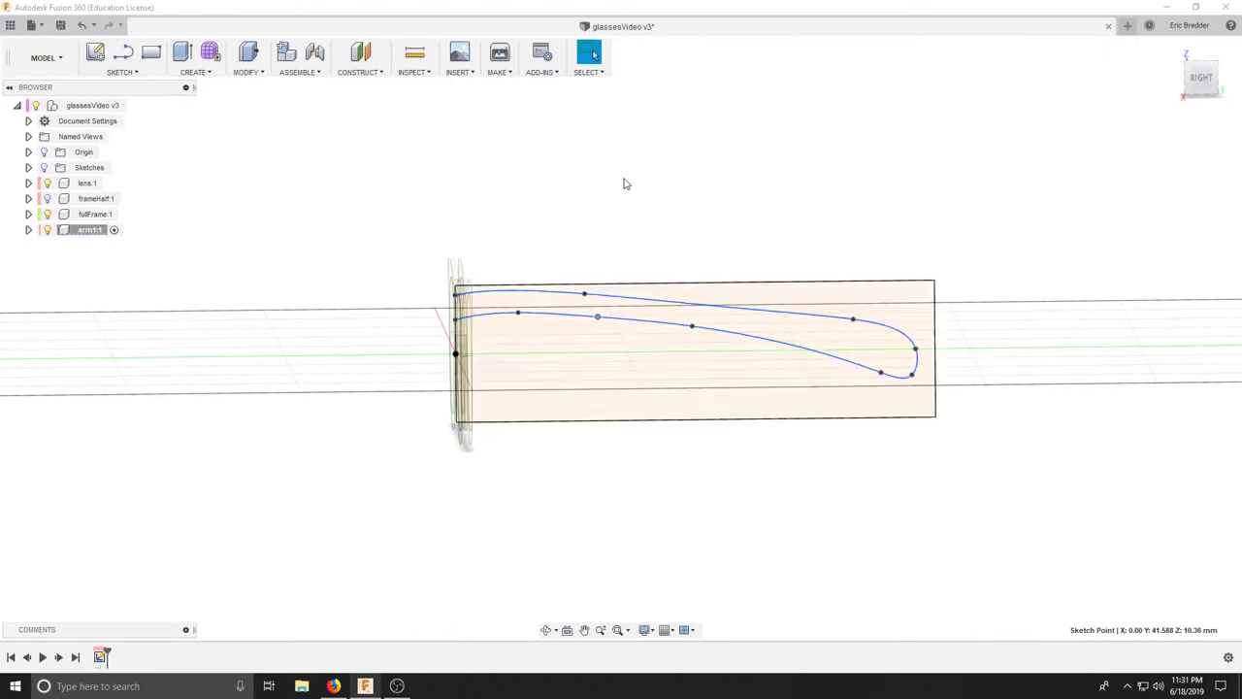
# Extrude the closed arm profile 3 mm to one side as a new body
pyautogui.moveTo(624, 184)
pyautogui.keyDown('shift'); pyautogui.mouseDown(button='middle')
pyautogui.moveTo(637, 219)
pyautogui.moveTo(612, 183)
pyautogui.moveTo(607, 194)
pyautogui.moveTo(651, 200)
pyautogui.mouseUp(button='middle'); pyautogui.keyUp('shift')
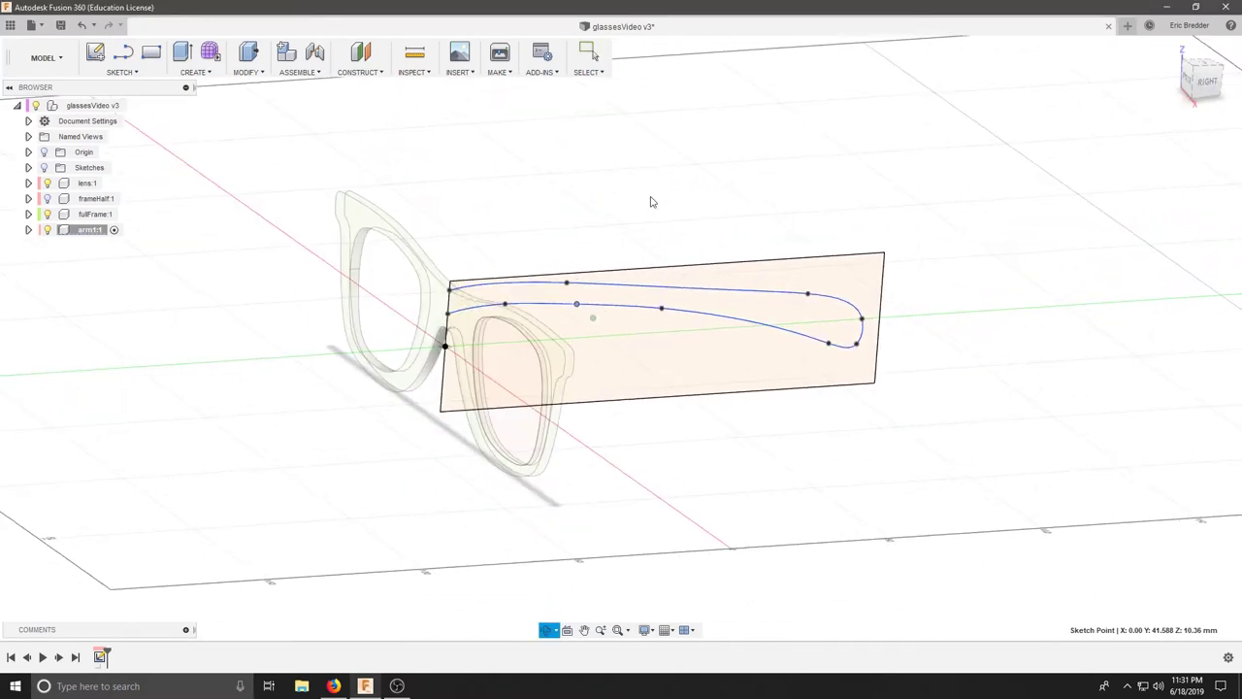
pyautogui.click(1207, 83)
pyautogui.click(684, 309)
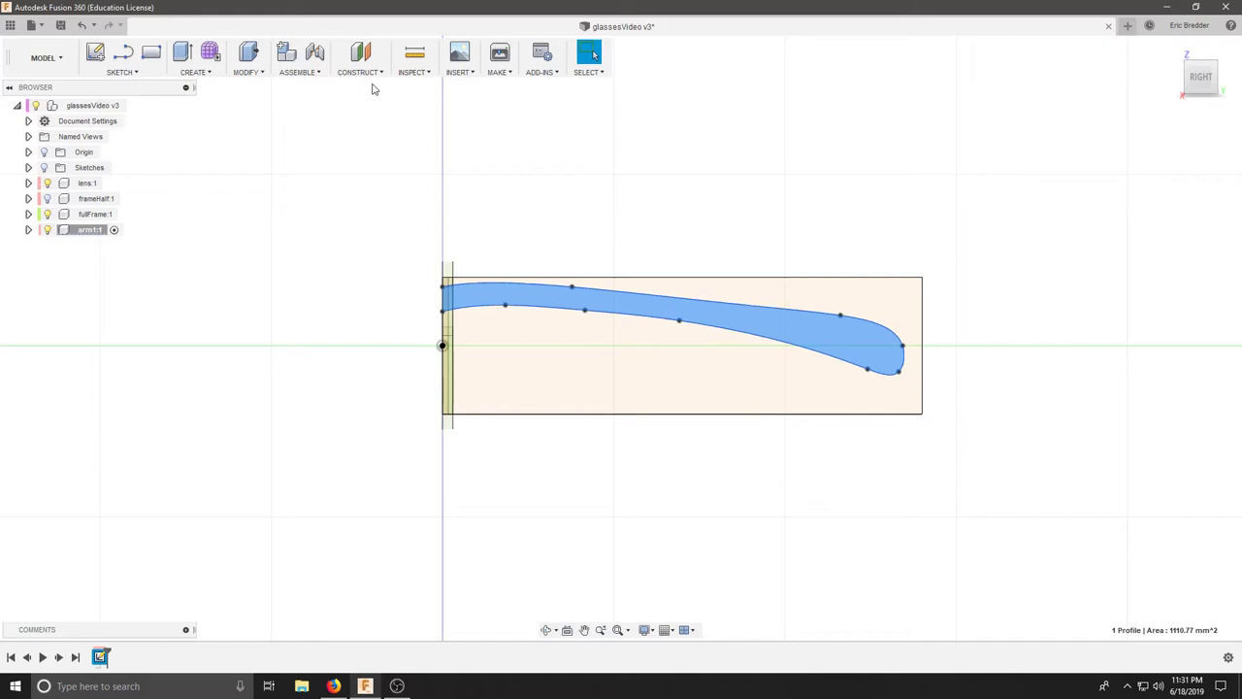
pyautogui.press('e')
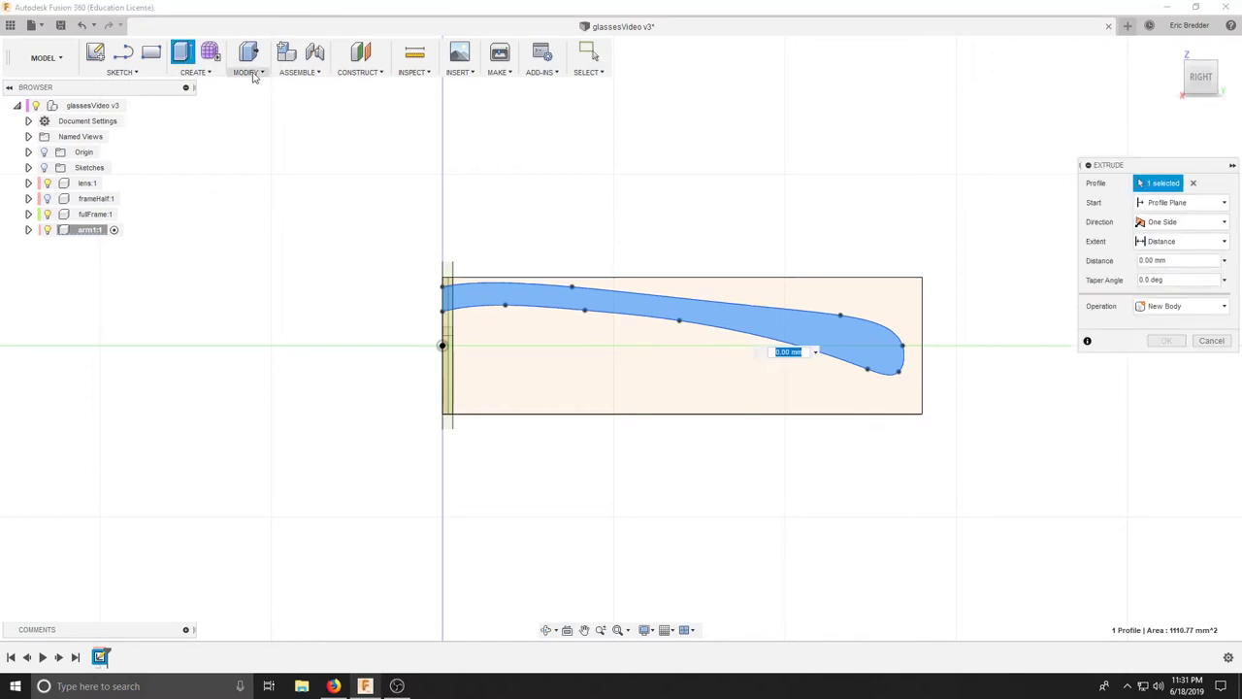
pyautogui.click(248, 72)
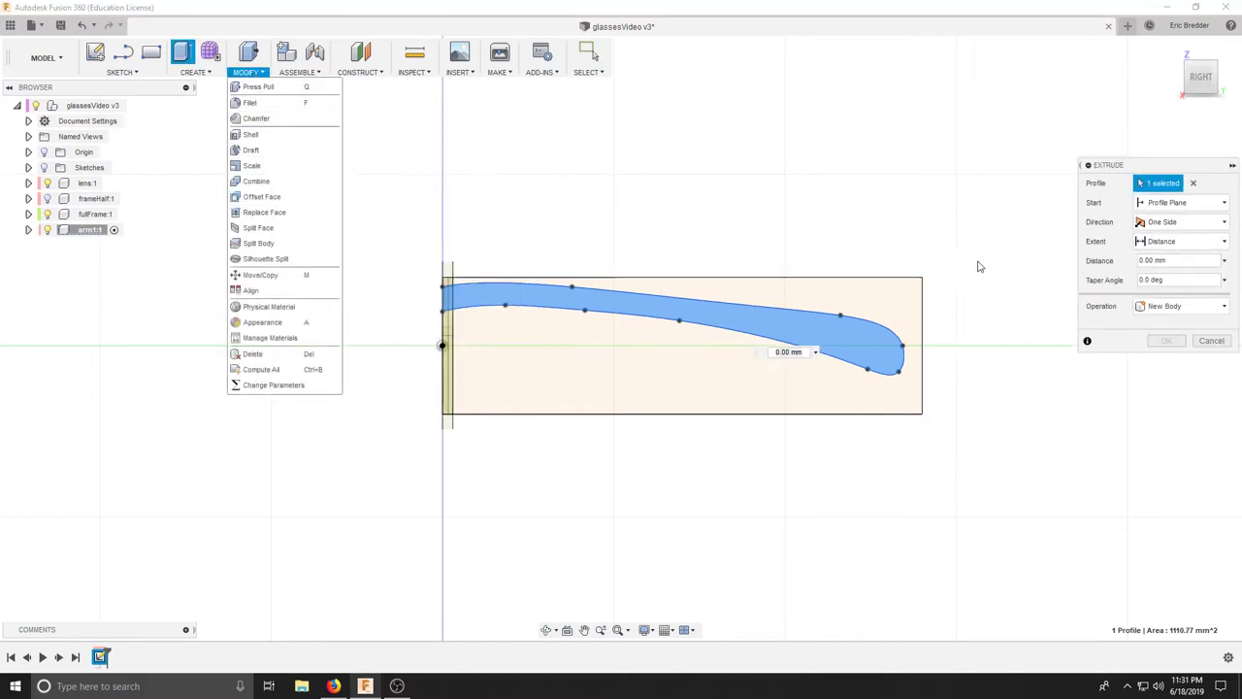
pyautogui.click(1182, 260)
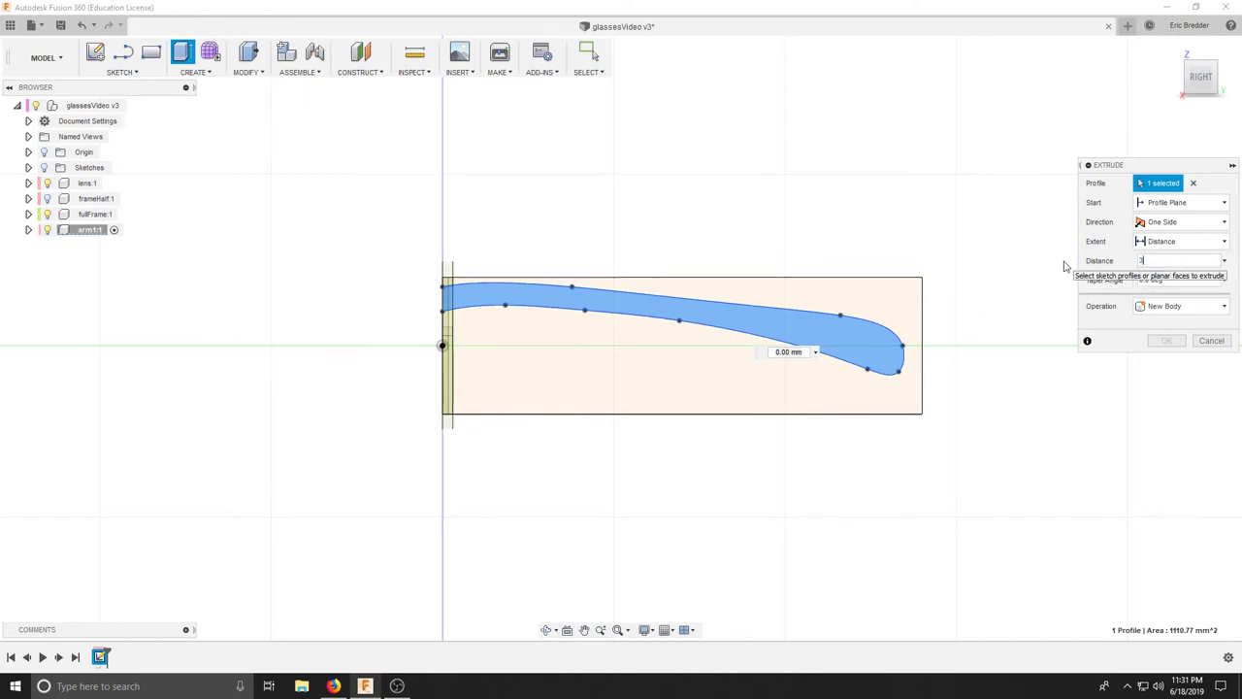
pyautogui.click(1169, 342)
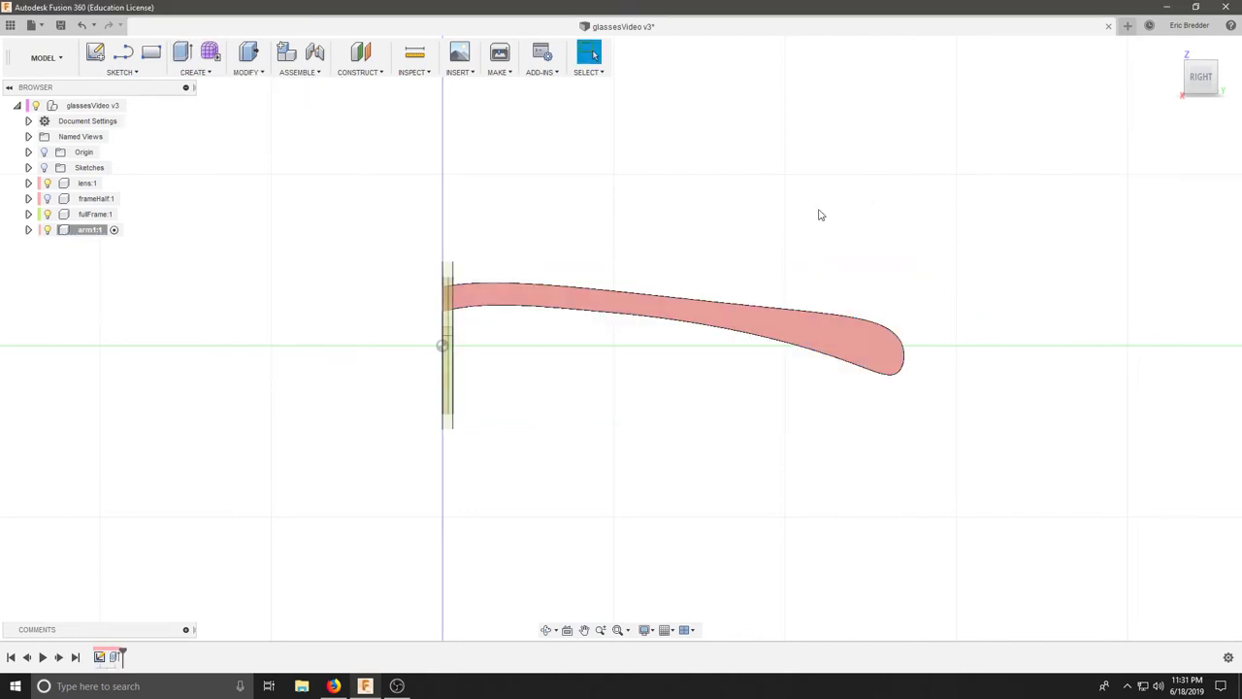
# Move the arm component 70 mm along X to the outer side of the glasses frame
pyautogui.keyDown('shift'); pyautogui.moveTo(651, 219); pyautogui.dragTo(575, 307, button='middle'); pyautogui.keyUp('shift')
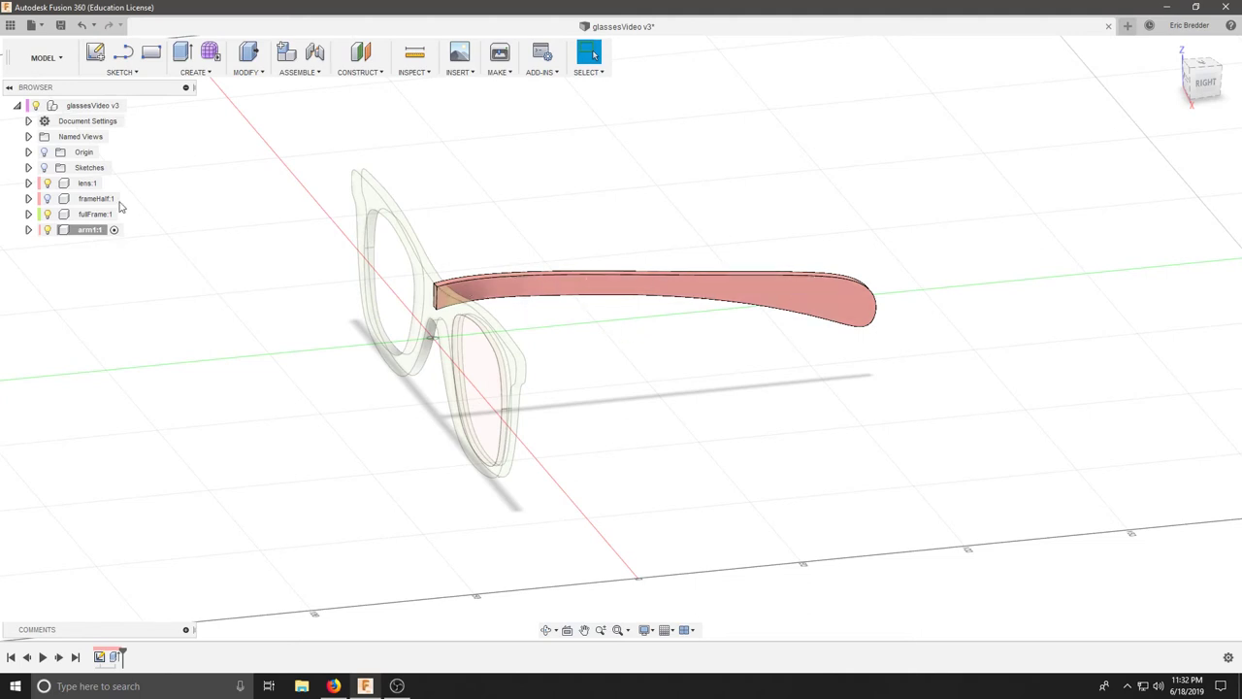
pyautogui.rightClick(85, 230)
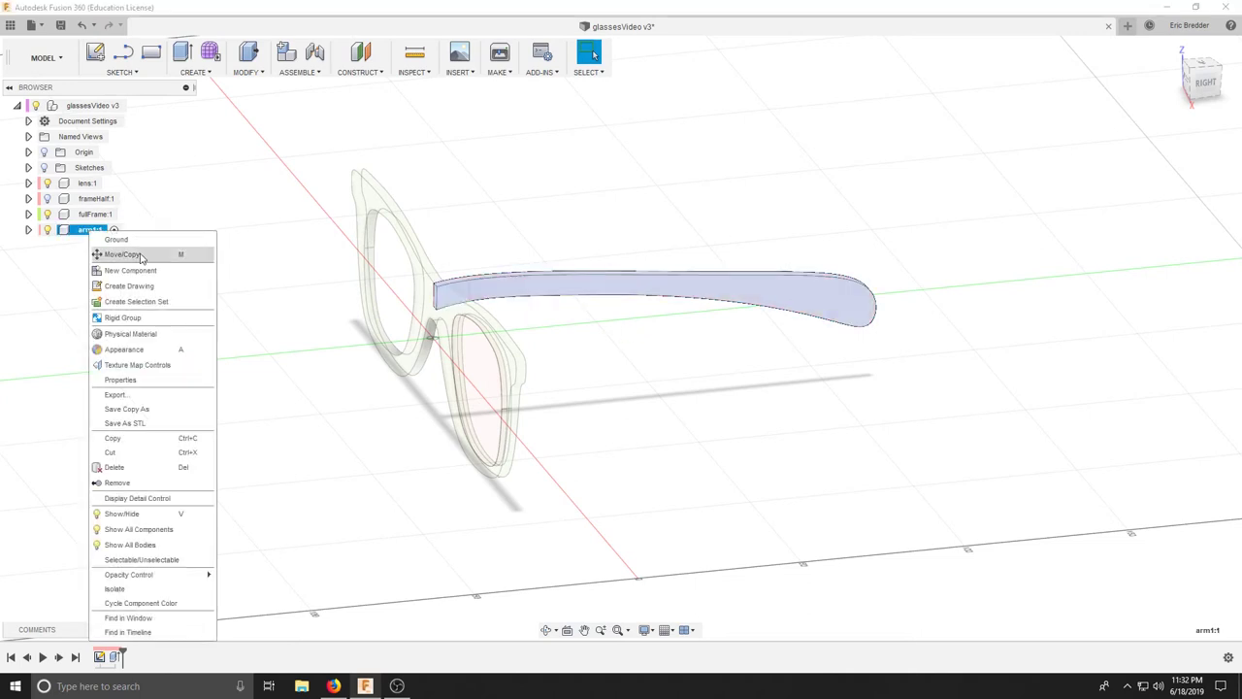
pyautogui.click(124, 255)
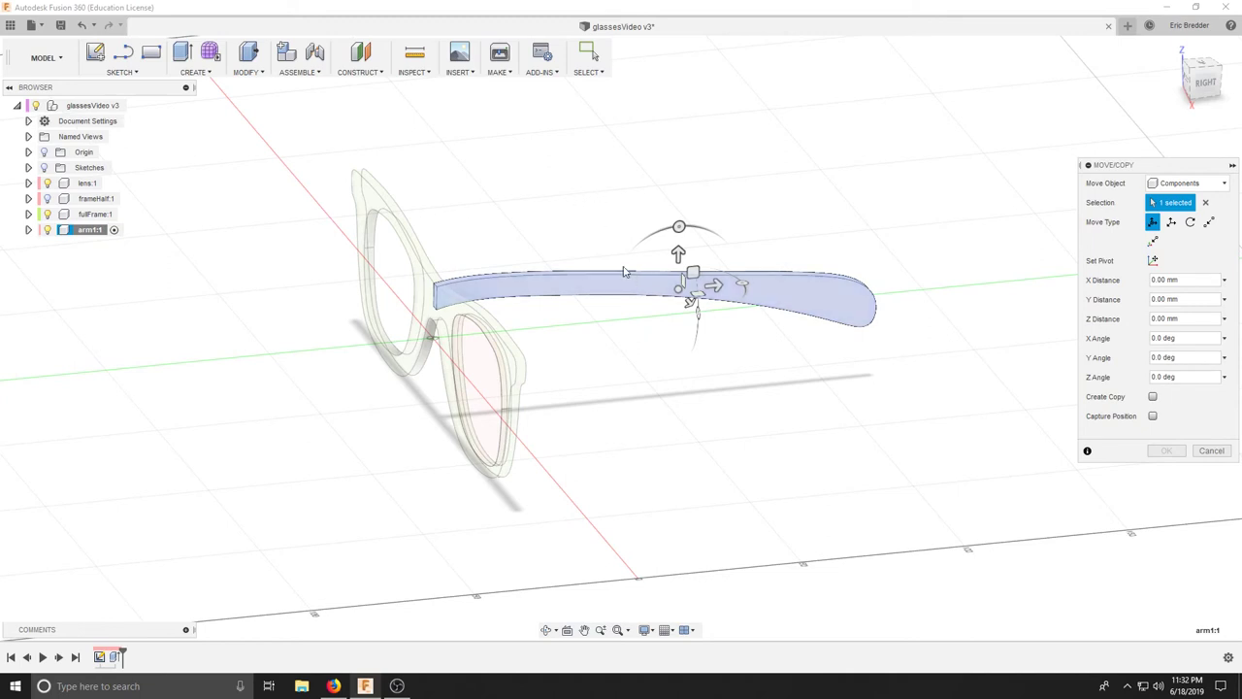
pyautogui.moveTo(689, 304); pyautogui.dragTo(762, 386)
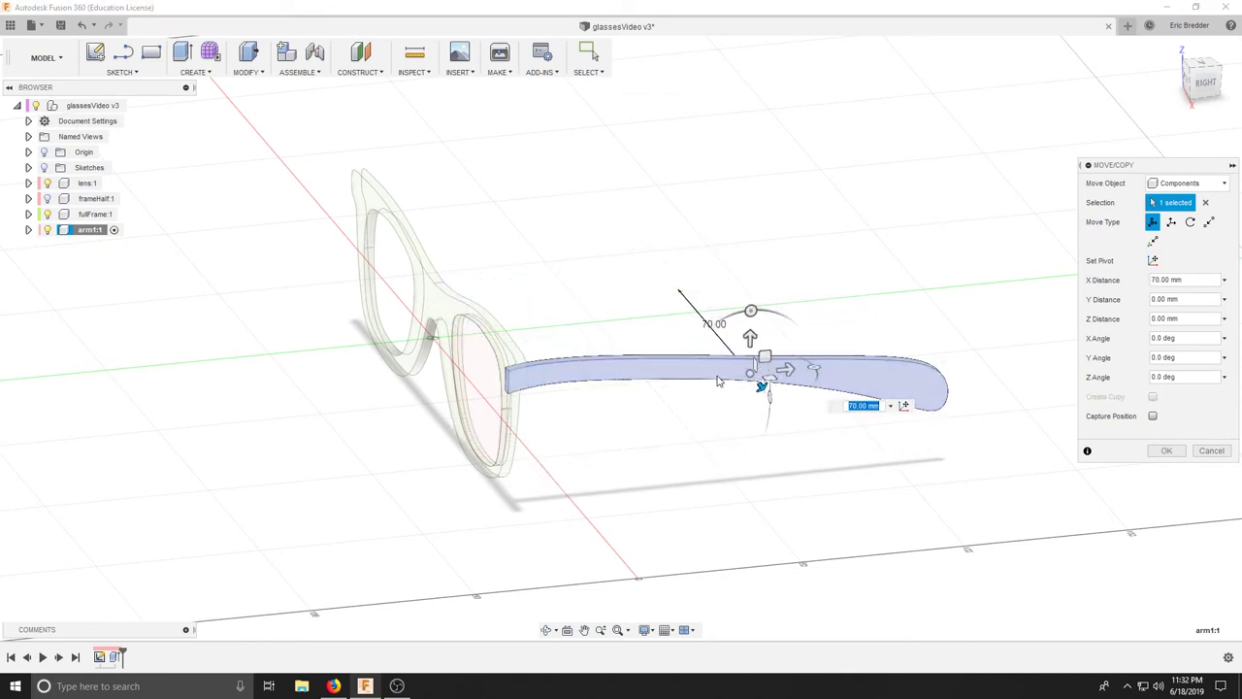
pyautogui.scroll(3, 506, 385)
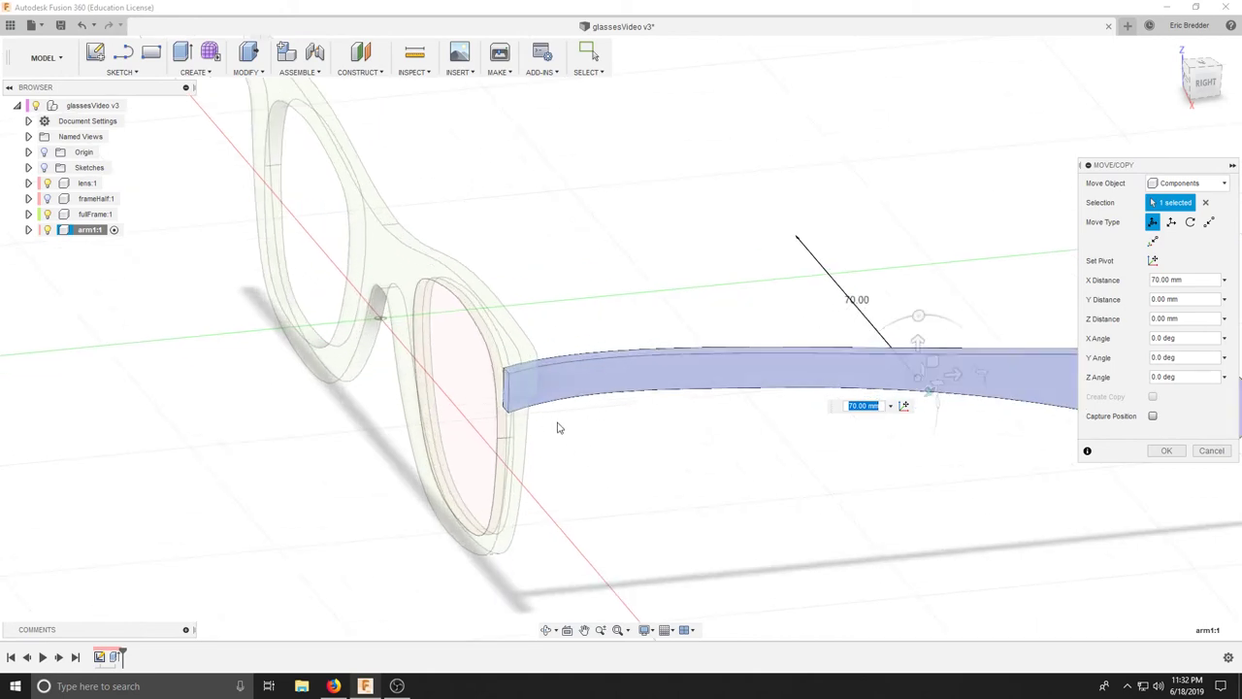
pyautogui.moveTo(572, 420)
pyautogui.keyDown('shift'); pyautogui.mouseDown(button='middle')
pyautogui.moveTo(595, 409)
pyautogui.moveTo(572, 411)
pyautogui.mouseUp(button='middle'); pyautogui.keyUp('shift')
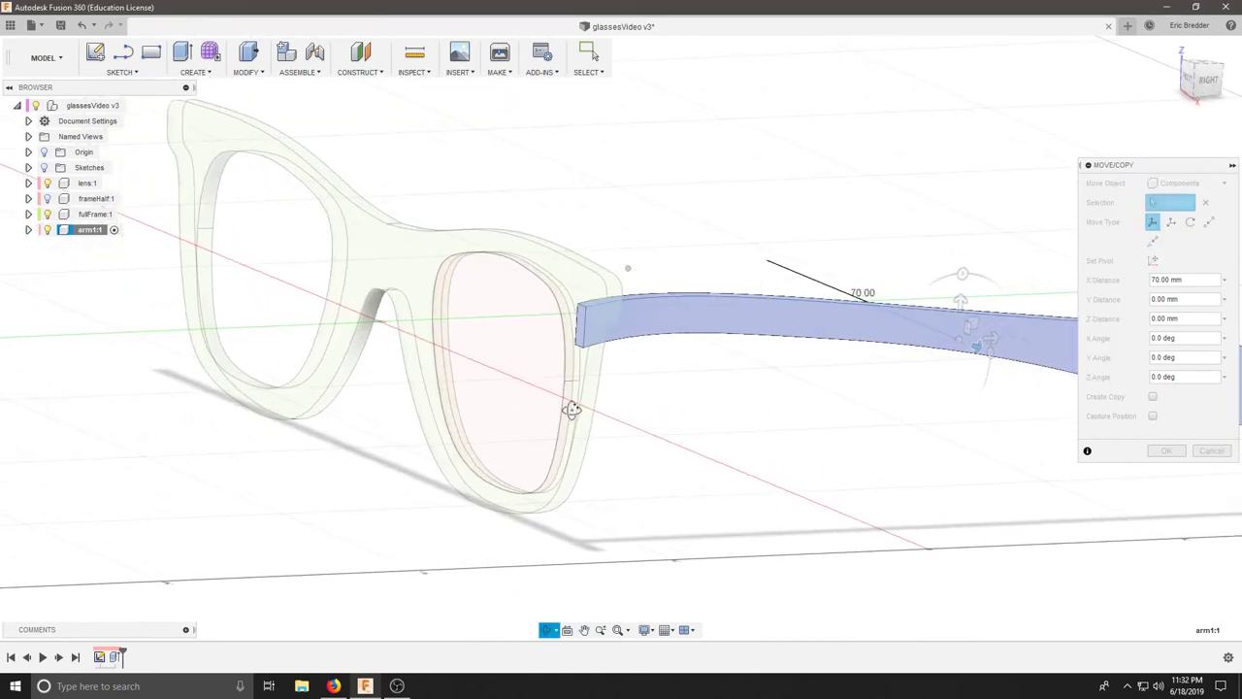
# Raise the arm 4 mm in Z, shift it -1 mm in X to line up with the frame's hinge corner, and capture its position
pyautogui.moveTo(960, 296); pyautogui.dragTo(958, 273)
pyautogui.keyDown('shift'); pyautogui.moveTo(724, 376); pyautogui.dragTo(776, 379, button='middle'); pyautogui.keyUp('shift')
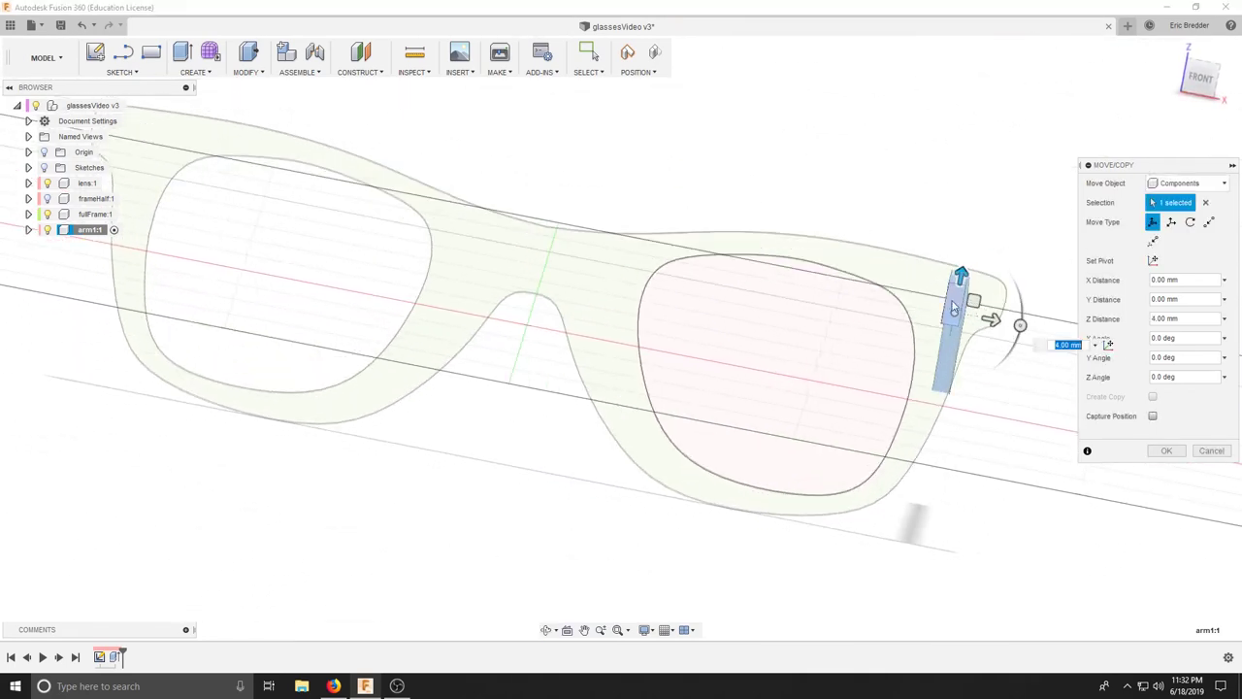
pyautogui.moveTo(988, 321); pyautogui.dragTo(983, 322)
pyautogui.keyDown('shift'); pyautogui.moveTo(1017, 381); pyautogui.dragTo(913, 372, button='middle'); pyautogui.keyUp('shift')
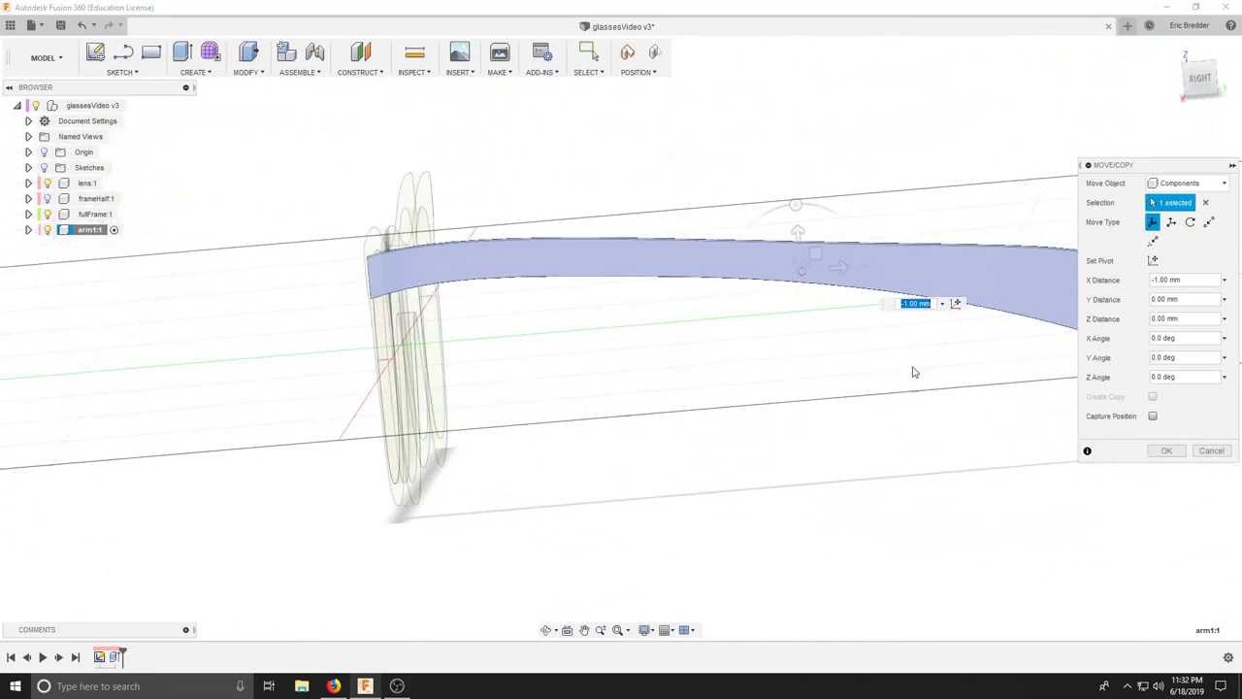
pyautogui.scroll(-3, 793, 356)
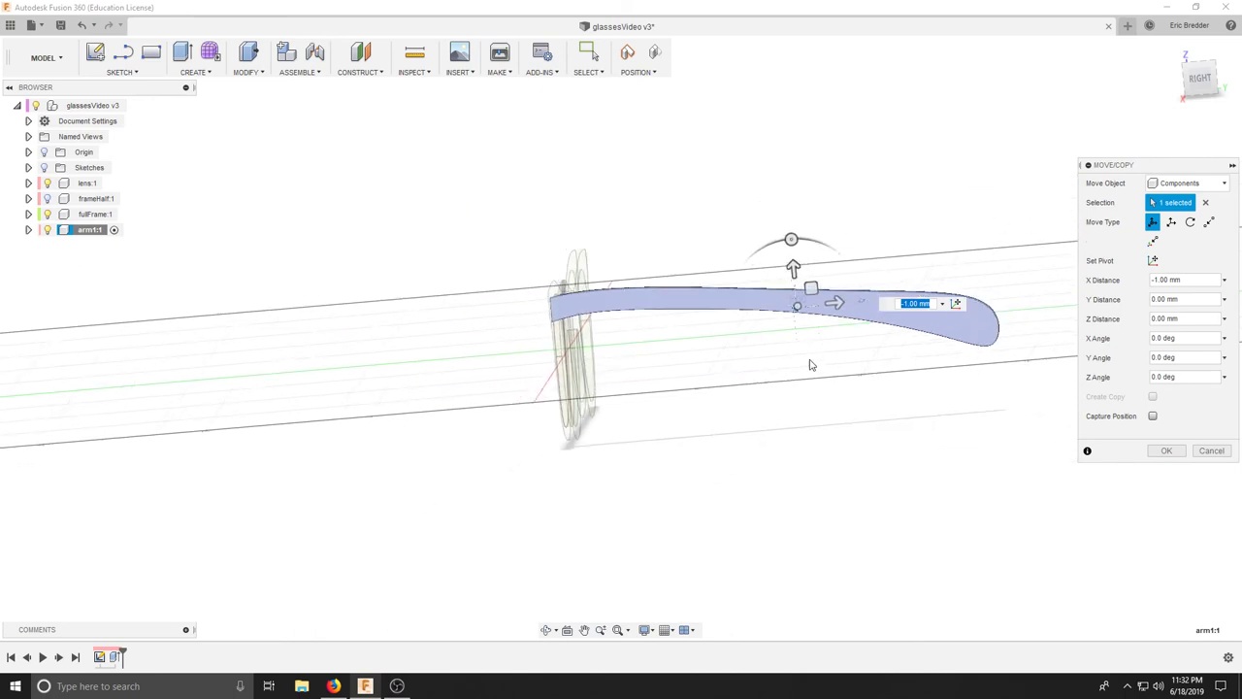
pyautogui.keyDown('shift'); pyautogui.moveTo(809, 360); pyautogui.dragTo(739, 331, button='middle'); pyautogui.keyUp('shift')
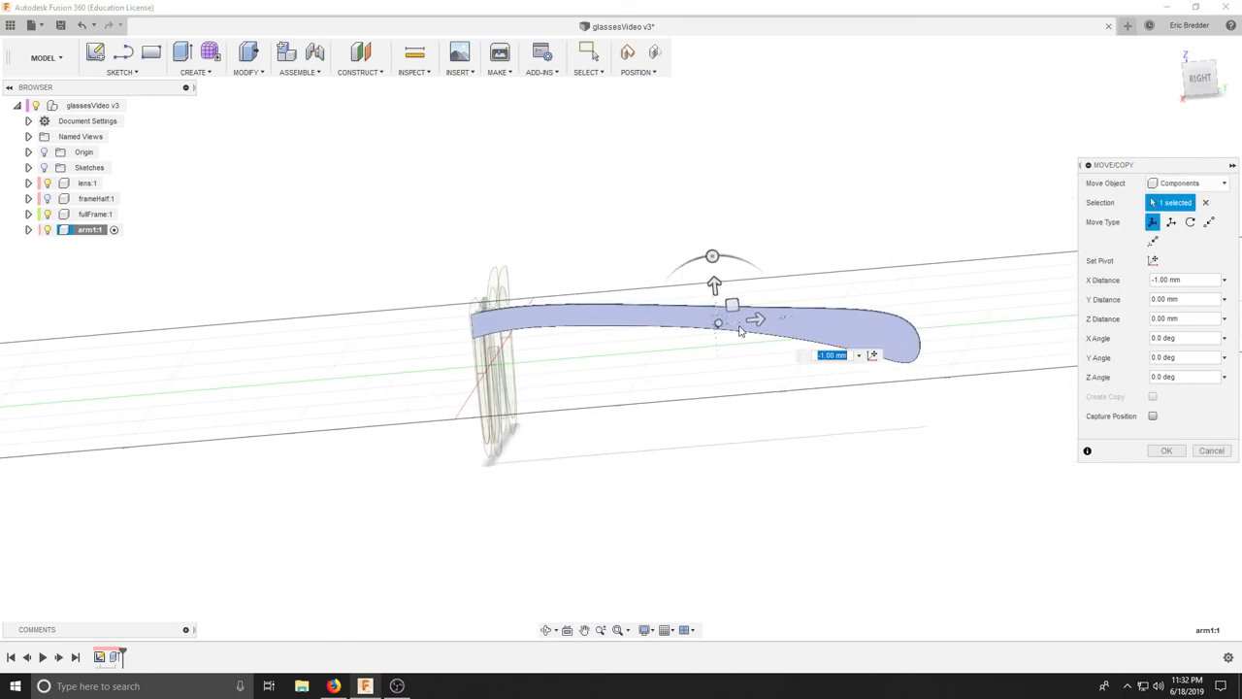
pyautogui.click(1167, 452)
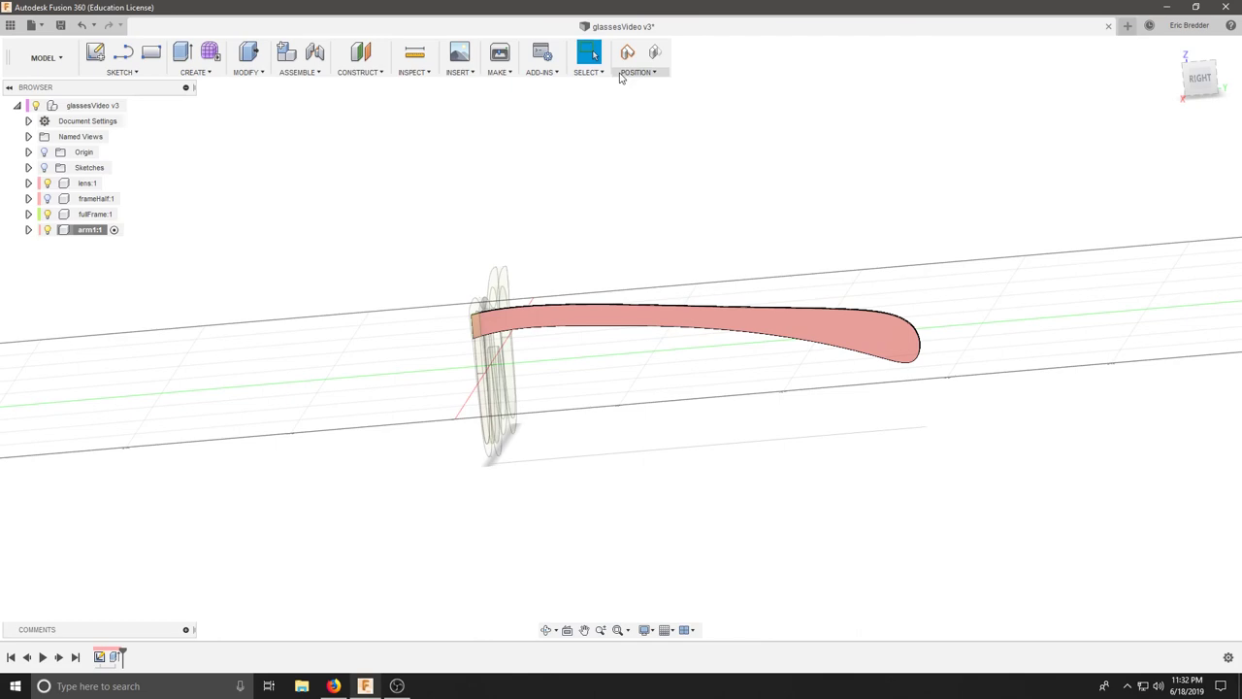
pyautogui.click(628, 55)
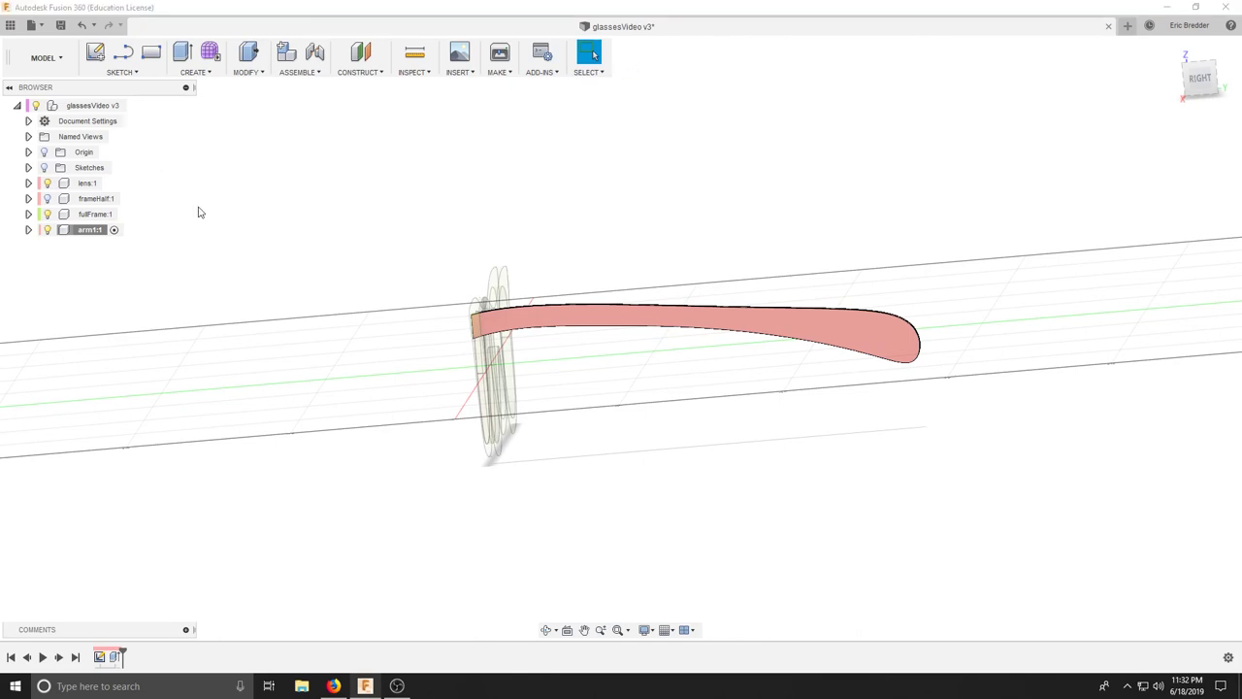
pyautogui.keyDown('shift'); pyautogui.moveTo(454, 195); pyautogui.dragTo(502, 224, button='middle'); pyautogui.keyUp('shift')
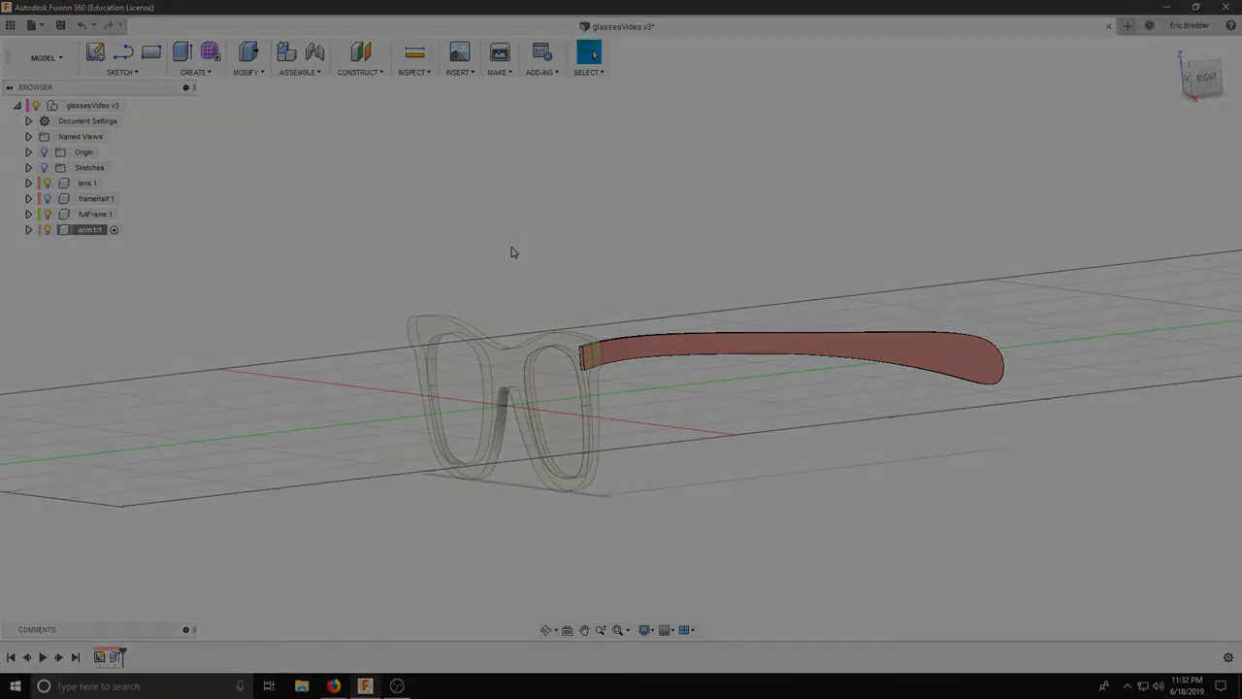